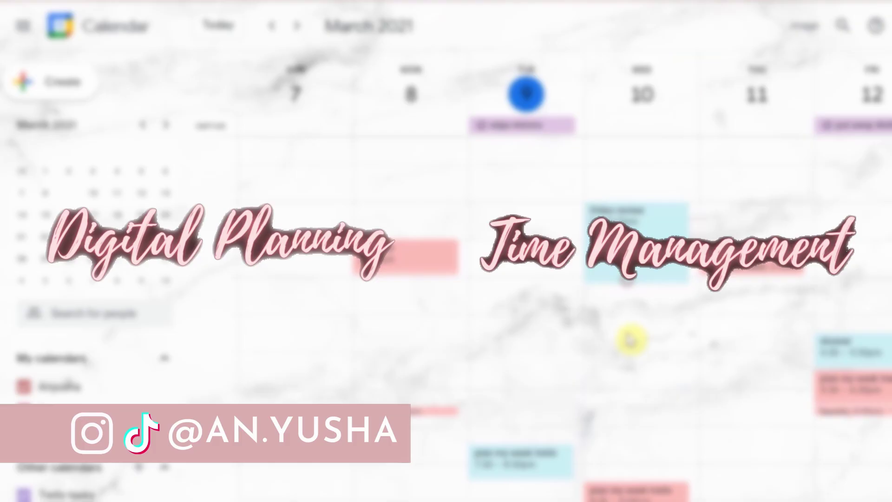
Extend Tuesday's plan my week trello event later and drag another event across the week.
{"action": "left_click_drag", "start_coordinate": [628, 281], "coordinate": [644, 439]}
{"action": "scroll", "coordinate": [637, 485], "scroll_direction": "down", "scroll_amount": 1}
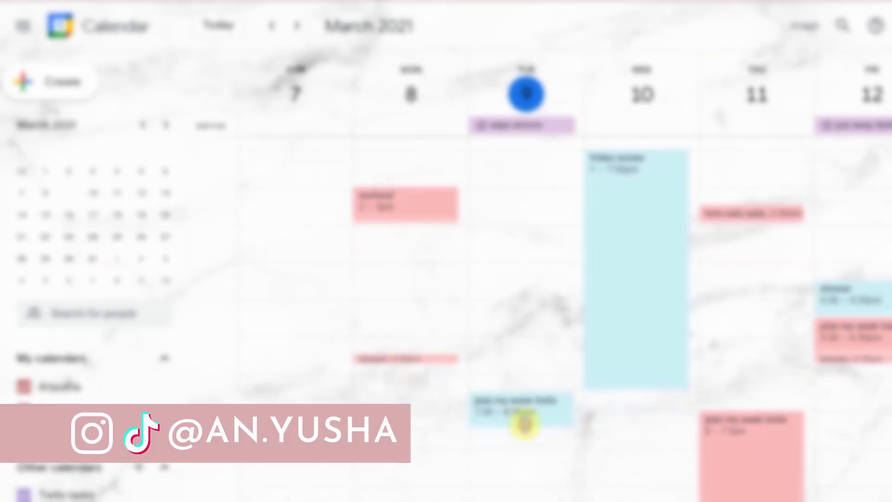
{"action": "left_click_drag", "start_coordinate": [524, 418], "coordinate": [514, 398]}
{"action": "scroll", "coordinate": [650, 418], "scroll_direction": "up", "scroll_amount": 3}
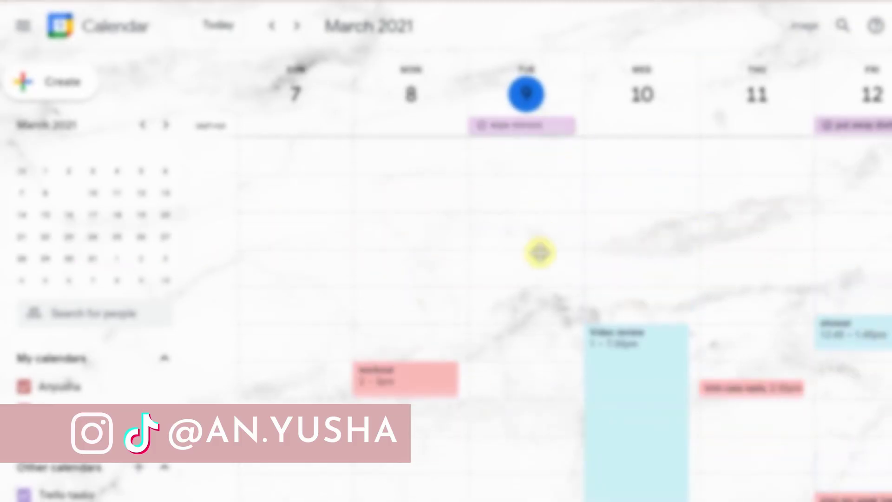
{"action": "left_click_drag", "start_coordinate": [523, 129], "coordinate": [637, 127]}
{"action": "scroll", "coordinate": [683, 233], "scroll_direction": "up", "scroll_amount": 4}
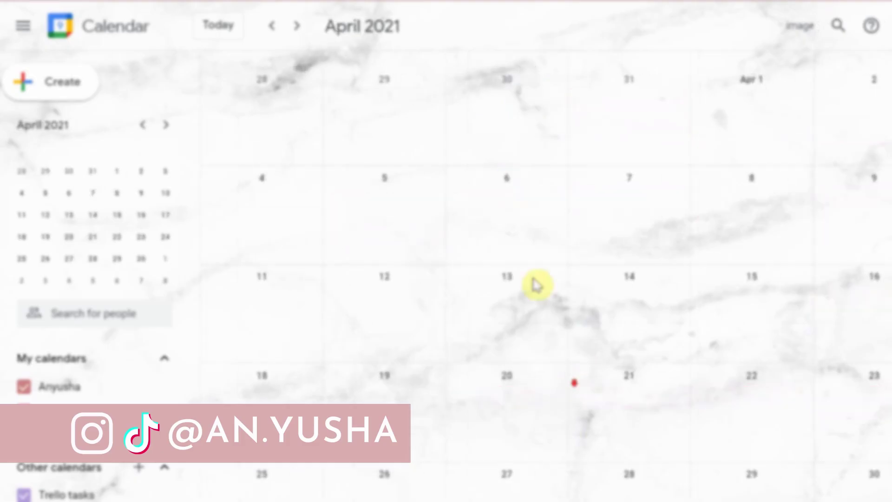
{"action": "scroll", "coordinate": [641, 199], "scroll_direction": "up", "scroll_amount": 3}
{"action": "scroll", "coordinate": [641, 199], "scroll_direction": "down", "scroll_amount": 2}
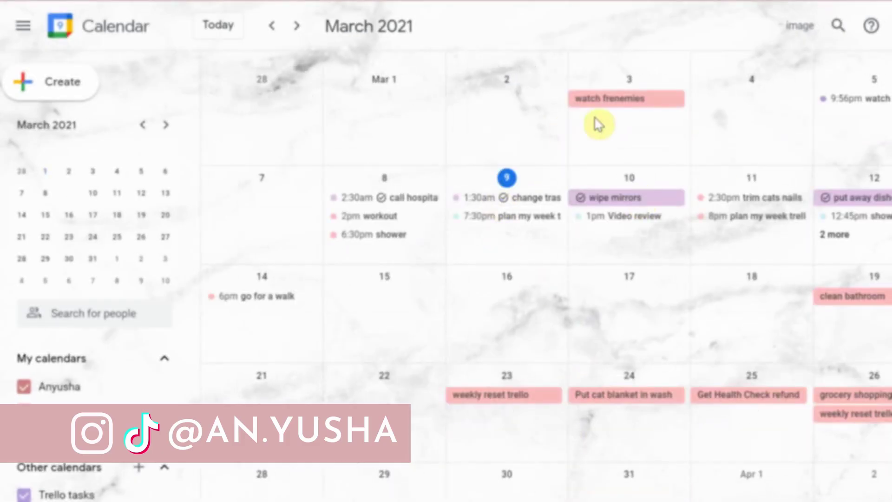
Move Health Check refund, cat blanket, weekly resets, frenemies, walk, bathroom and grocery shopping into March 7–13.
{"action": "left_click_drag", "start_coordinate": [748, 394], "coordinate": [625, 198]}
{"action": "left_click_drag", "start_coordinate": [852, 394], "coordinate": [625, 296]}
{"action": "left_click_drag", "start_coordinate": [853, 413], "coordinate": [855, 200]}
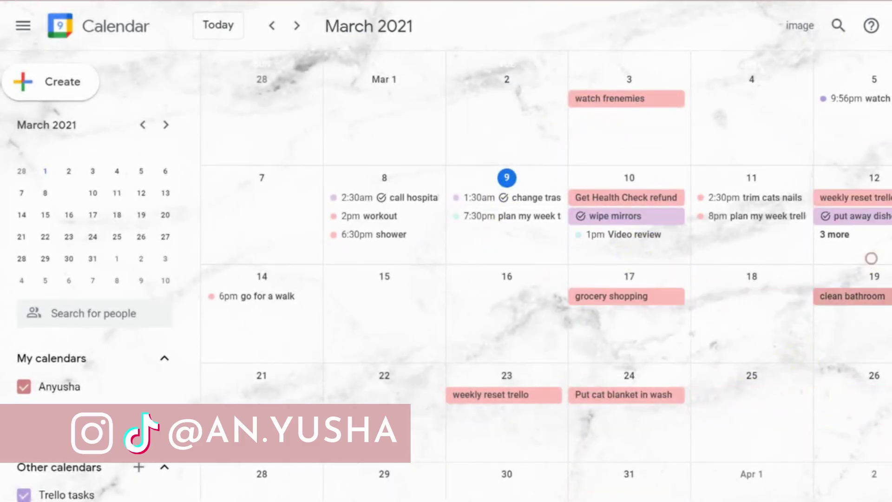
{"action": "left_click_drag", "start_coordinate": [592, 396], "coordinate": [504, 199]}
{"action": "left_click_drag", "start_coordinate": [508, 398], "coordinate": [376, 198]}
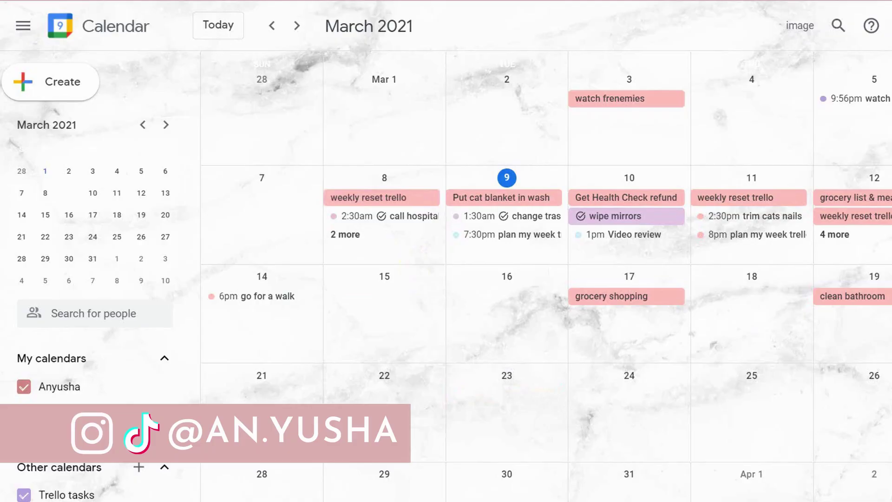
{"action": "left_click_drag", "start_coordinate": [364, 253], "coordinate": [279, 246]}
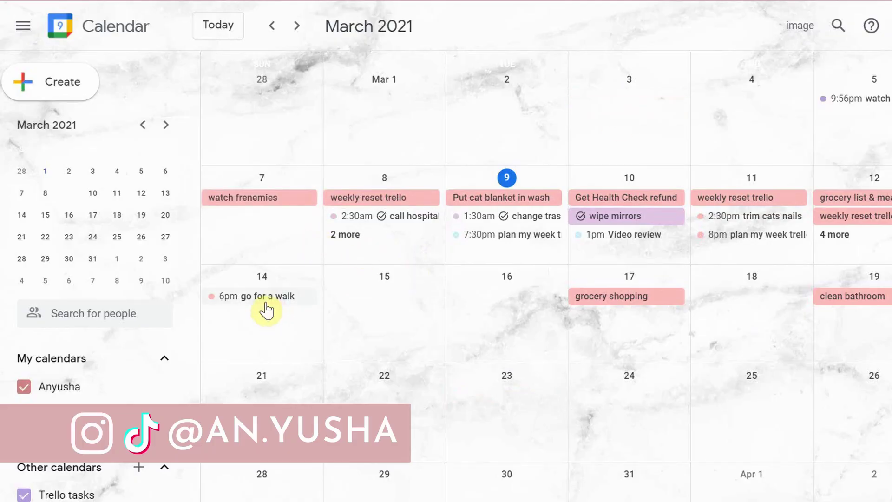
{"action": "left_click_drag", "start_coordinate": [260, 300], "coordinate": [268, 260]}
{"action": "left_click_drag", "start_coordinate": [621, 300], "coordinate": [274, 288]}
{"action": "left_click_drag", "start_coordinate": [874, 297], "coordinate": [270, 250]}
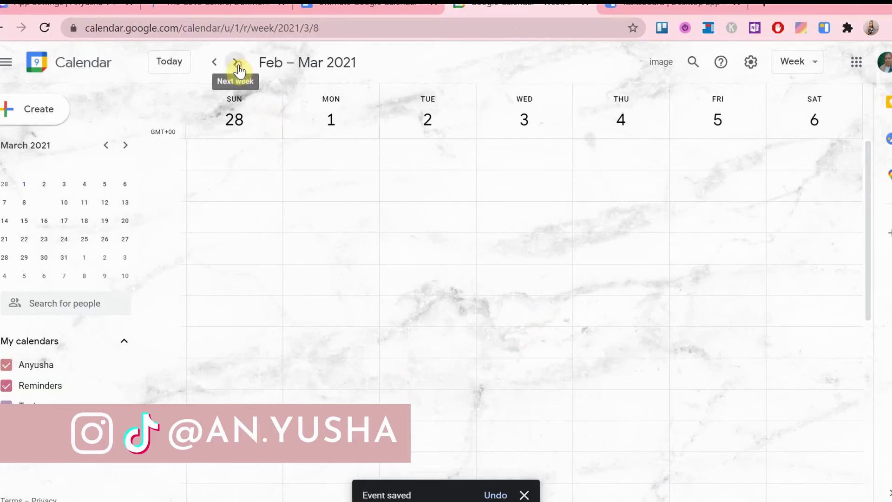
In week view for March 7–13, shift Put cat blanket in wash to another day.
{"action": "left_click", "coordinate": [237, 61]}
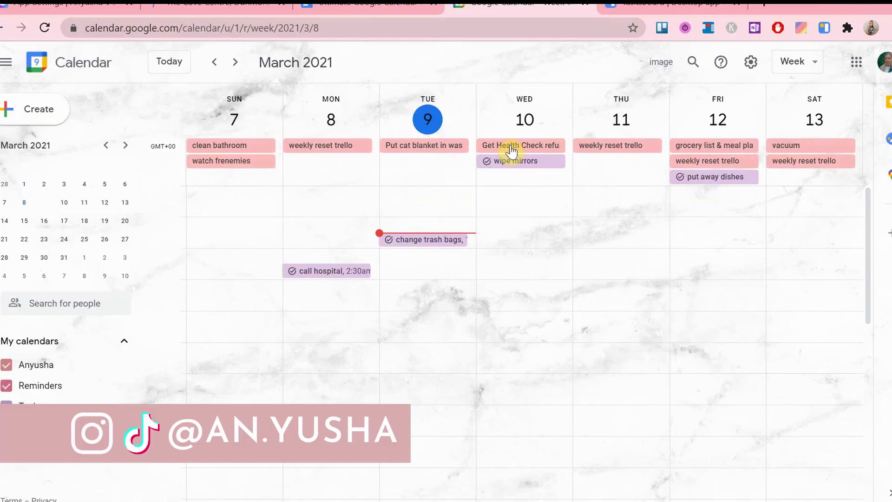
{"action": "scroll", "coordinate": [511, 151], "scroll_direction": "down", "scroll_amount": 5}
{"action": "left_click_drag", "start_coordinate": [511, 151], "coordinate": [421, 151]}
{"action": "left_click", "coordinate": [420, 153]}
{"action": "key", "text": "Escape"}
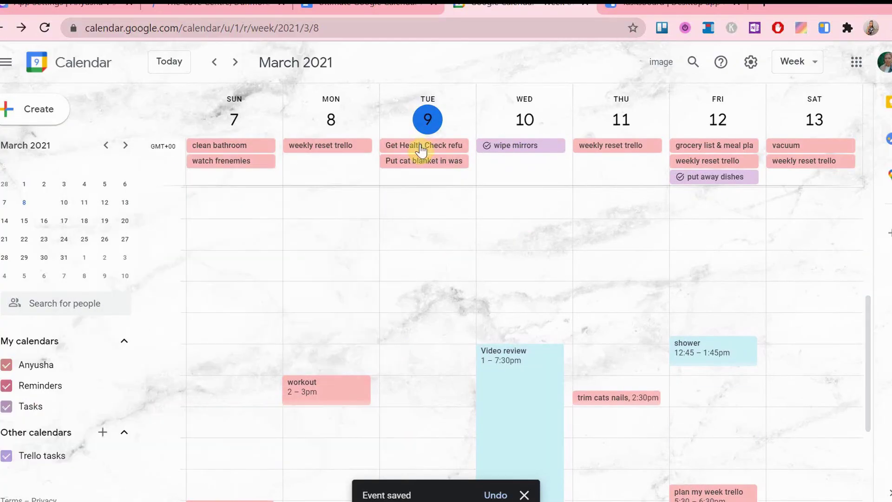
{"action": "key", "text": "c"}
{"action": "key", "text": "Escape"}
{"action": "scroll", "coordinate": [418, 358], "scroll_direction": "down", "scroll_amount": 3}
{"action": "left_click", "coordinate": [215, 62]}
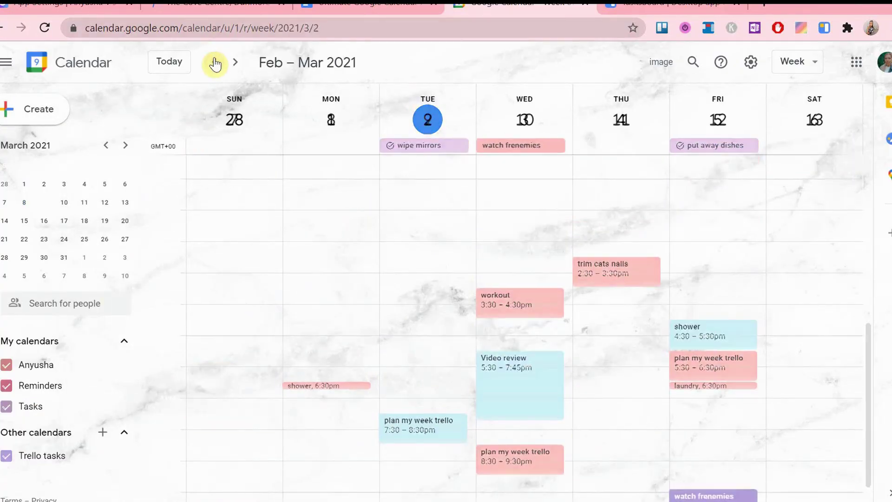
{"action": "left_click", "coordinate": [235, 62]}
Move workout to Monday 2–3pm, end trim cats nails at 3:15, and start Video review at 1pm.
{"action": "left_click_drag", "start_coordinate": [520, 303], "coordinate": [326, 256]}
{"action": "left_click_drag", "start_coordinate": [607, 283], "coordinate": [621, 260]}
{"action": "left_click", "coordinate": [607, 247]}
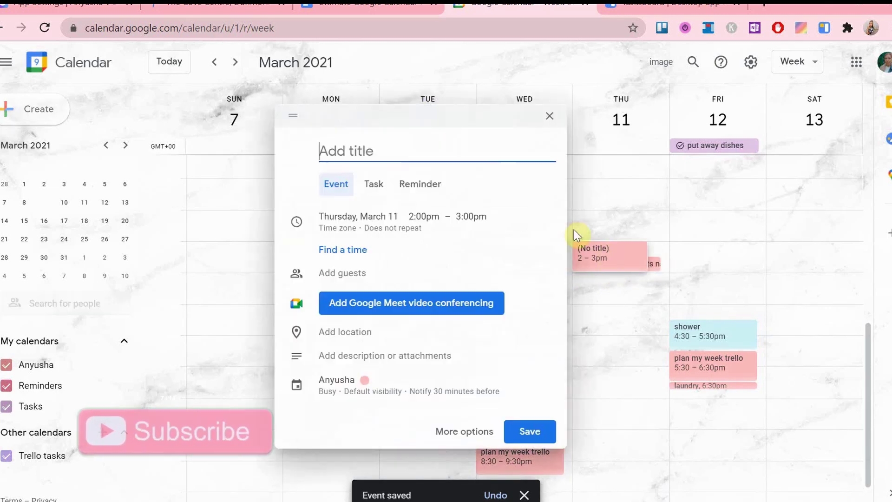
{"action": "left_click", "coordinate": [543, 112]}
{"action": "left_click_drag", "start_coordinate": [518, 388], "coordinate": [520, 411]}
{"action": "key", "text": "Return"}
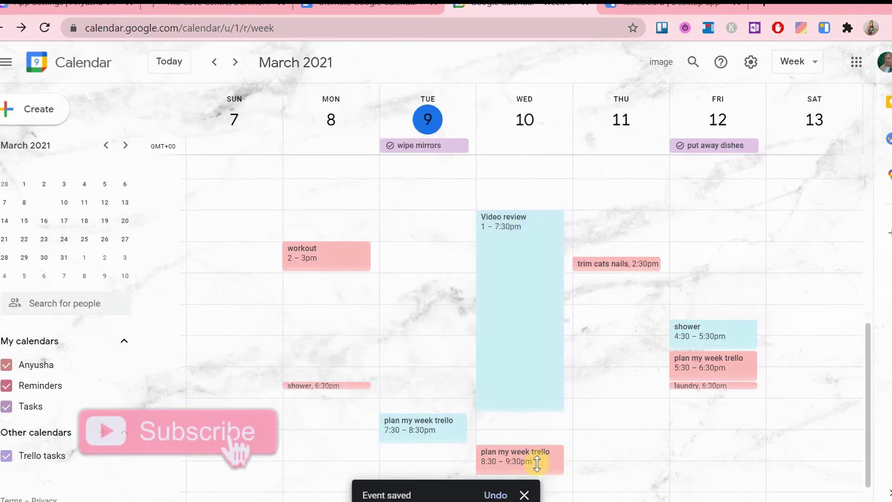
Move plan my week trello to Thursday 8–11pm, extend Tuesday's to 10:30pm, and shift shower and wipe mirrors.
{"action": "left_click_drag", "start_coordinate": [534, 458], "coordinate": [625, 478]}
{"action": "left_click_drag", "start_coordinate": [424, 396], "coordinate": [420, 460]}
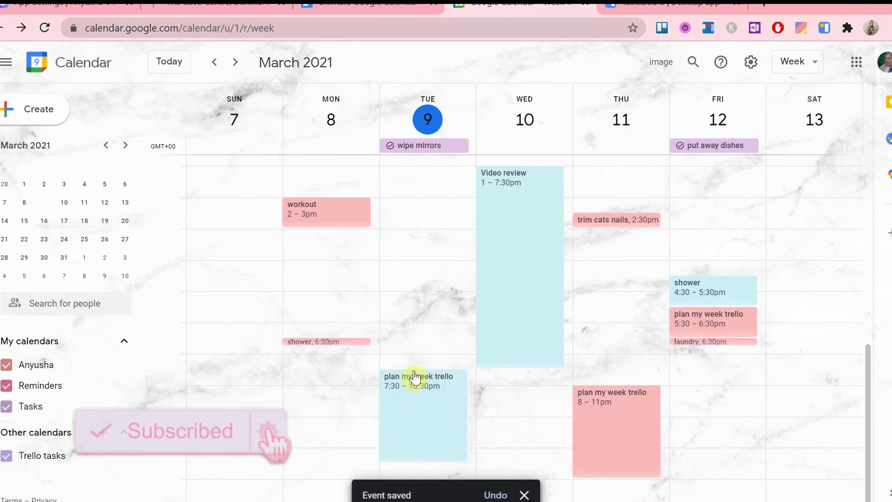
{"action": "scroll", "coordinate": [683, 329], "scroll_direction": "up", "scroll_amount": 3}
{"action": "left_click_drag", "start_coordinate": [697, 431], "coordinate": [713, 313]}
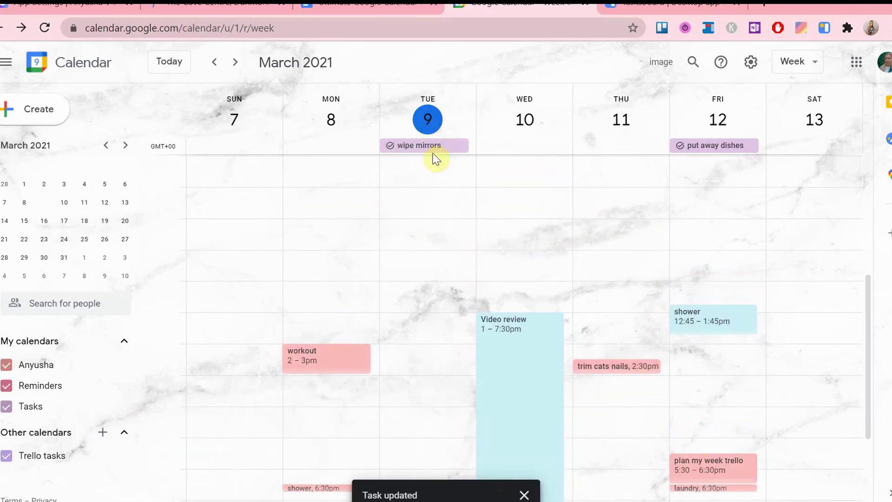
{"action": "left_click_drag", "start_coordinate": [434, 154], "coordinate": [531, 152]}
{"action": "scroll", "coordinate": [557, 235], "scroll_direction": "up", "scroll_amount": 5}
In Month view, move Health Check refund, grocery items and weekly resets onto March 10–12.
{"action": "left_click", "coordinate": [796, 62]}
{"action": "left_click", "coordinate": [790, 142]}
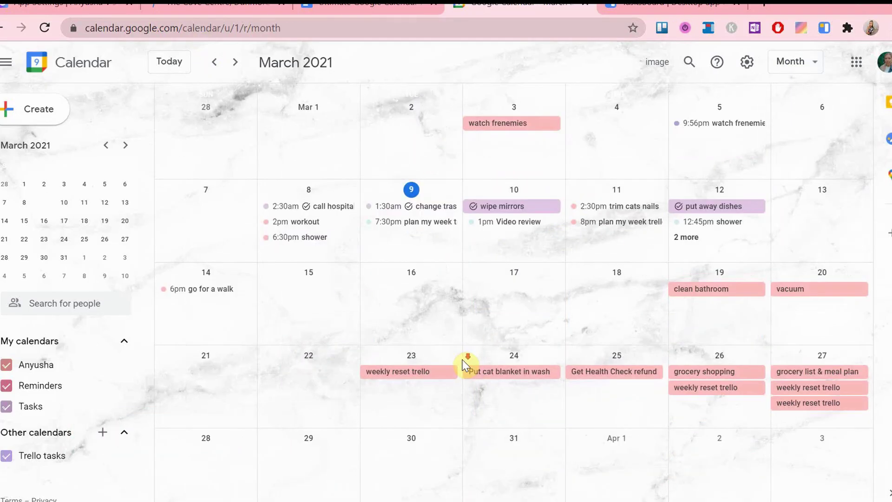
{"action": "scroll", "coordinate": [578, 201], "scroll_direction": "up", "scroll_amount": 2}
{"action": "scroll", "coordinate": [524, 209], "scroll_direction": "down", "scroll_amount": 2}
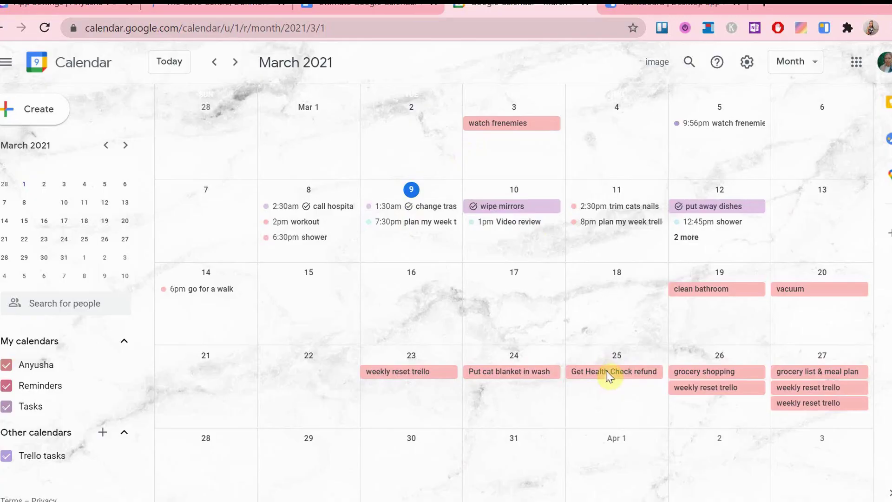
{"action": "left_click_drag", "start_coordinate": [609, 376], "coordinate": [522, 259]}
{"action": "left_click_drag", "start_coordinate": [704, 371], "coordinate": [548, 267]}
{"action": "left_click_drag", "start_coordinate": [706, 387], "coordinate": [717, 254]}
{"action": "left_click_drag", "start_coordinate": [799, 372], "coordinate": [769, 219]}
{"action": "left_click_drag", "start_coordinate": [808, 387], "coordinate": [614, 206]}
Move cat blanket, weekly resets, vacuum, grocery shopping and clean bathroom onto March 7–14, then return to Week view.
{"action": "left_click_drag", "start_coordinate": [476, 370], "coordinate": [406, 207]}
{"action": "left_click_drag", "start_coordinate": [412, 374], "coordinate": [306, 206]}
{"action": "left_click_drag", "start_coordinate": [815, 372], "coordinate": [811, 207]}
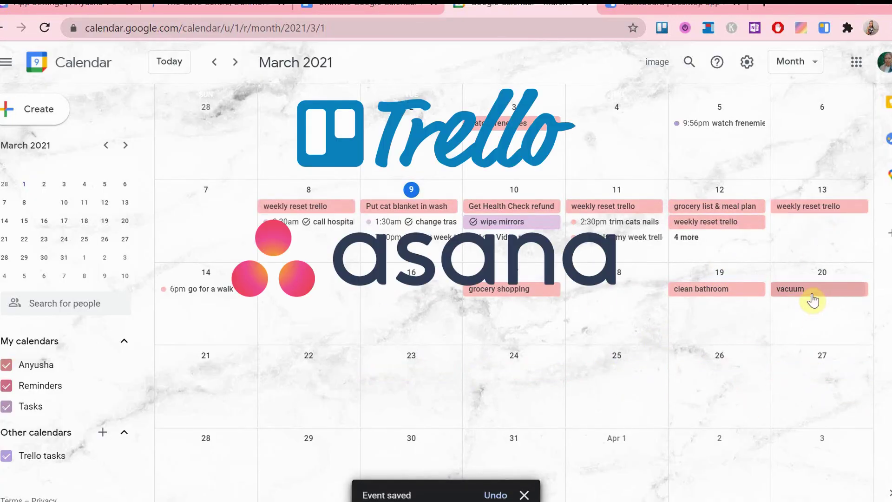
{"action": "left_click_drag", "start_coordinate": [813, 299], "coordinate": [815, 255]}
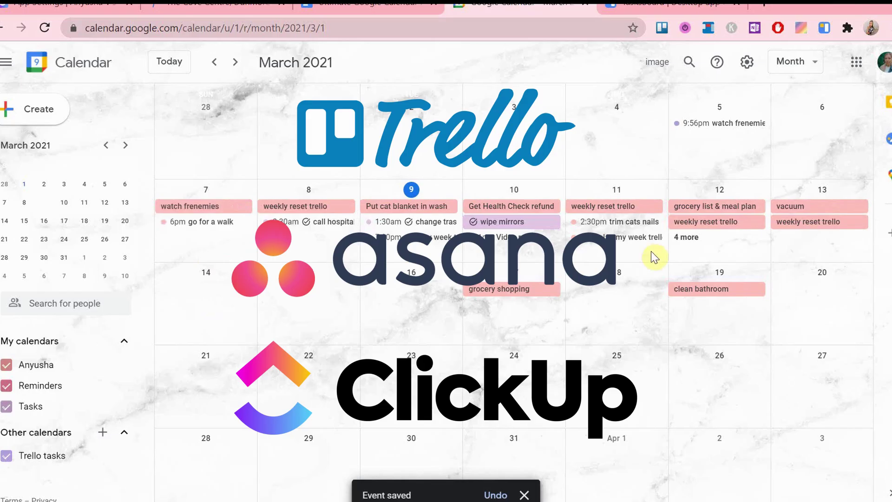
{"action": "left_click_drag", "start_coordinate": [511, 289], "coordinate": [205, 288]}
{"action": "left_click_drag", "start_coordinate": [749, 287], "coordinate": [206, 206]}
{"action": "left_click", "coordinate": [796, 62]}
{"action": "left_click", "coordinate": [785, 120]}
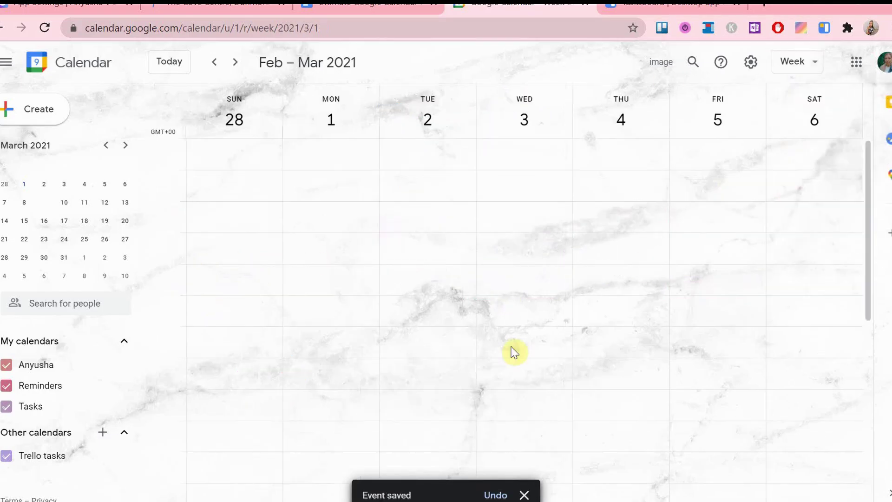
Close Trello's Power-Ups page and board menu, then open MY PLANNER's Planyway calendar.
{"action": "left_click", "coordinate": [235, 61]}
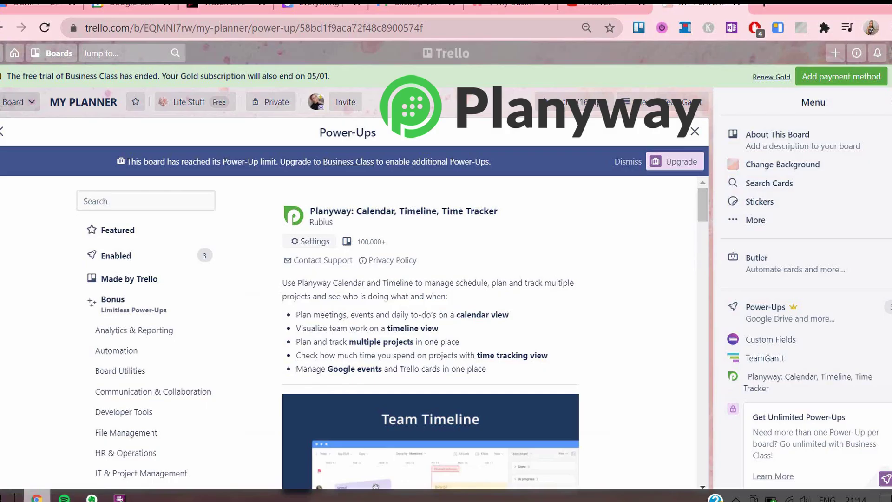
{"action": "left_click", "coordinate": [695, 132]}
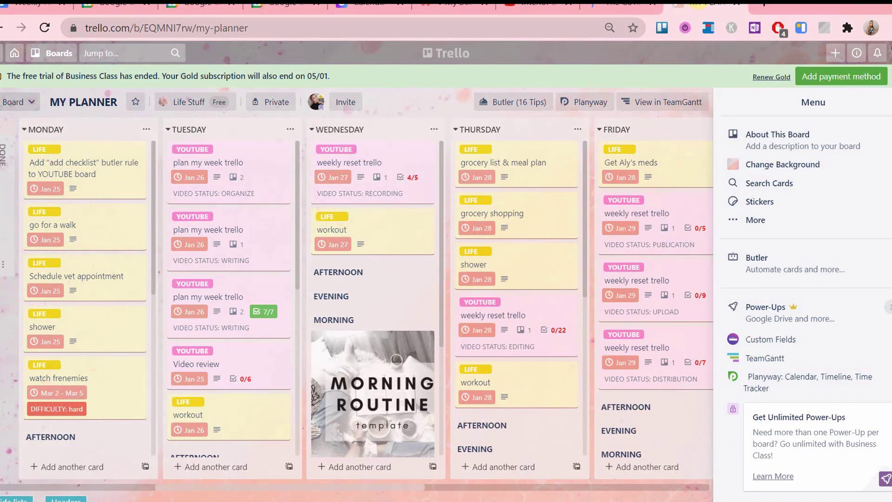
{"action": "left_click", "coordinate": [881, 102]}
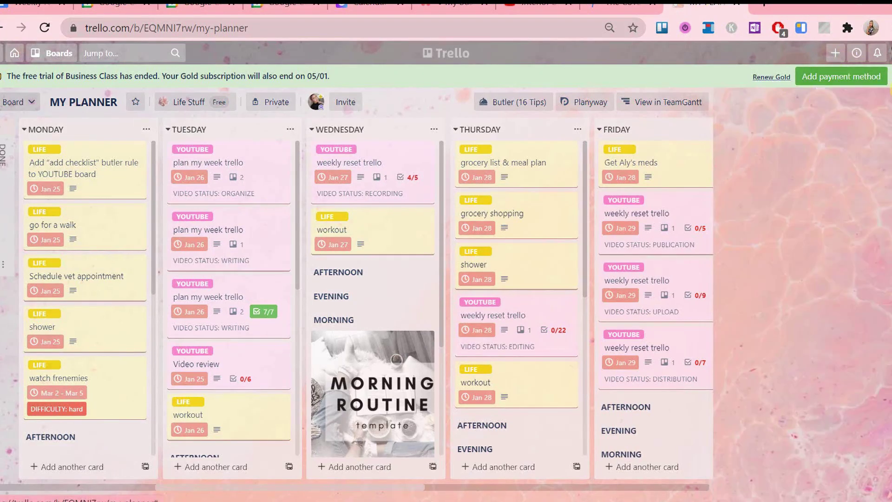
{"action": "left_click", "coordinate": [719, 77]}
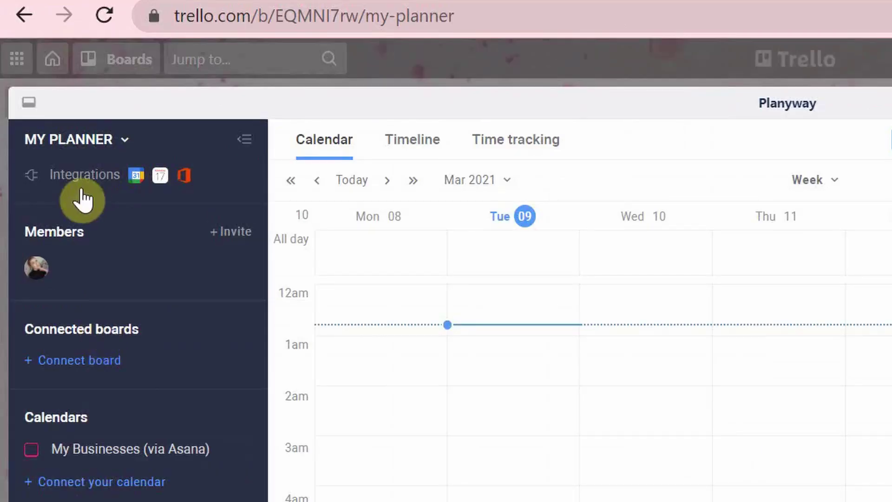
Publish the Planyway cards as a calendar feed and copy its URL.
{"action": "left_click", "coordinate": [32, 120]}
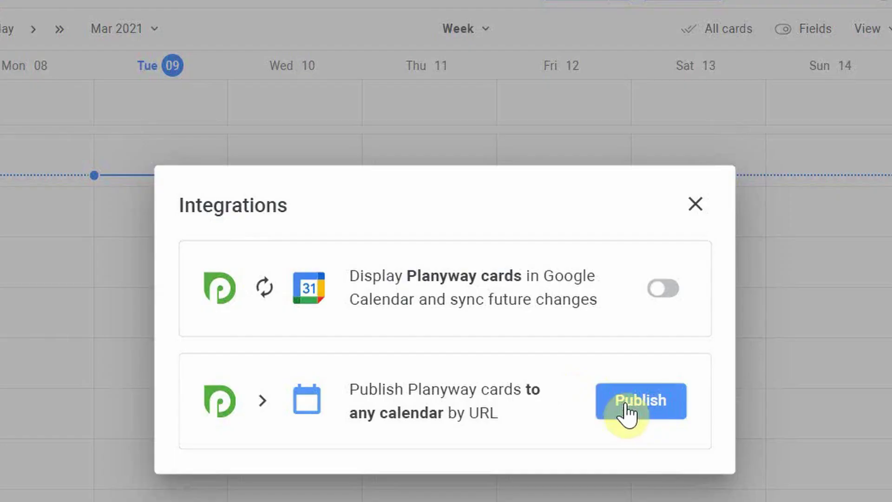
{"action": "left_click", "coordinate": [627, 401]}
{"action": "left_click", "coordinate": [538, 347]}
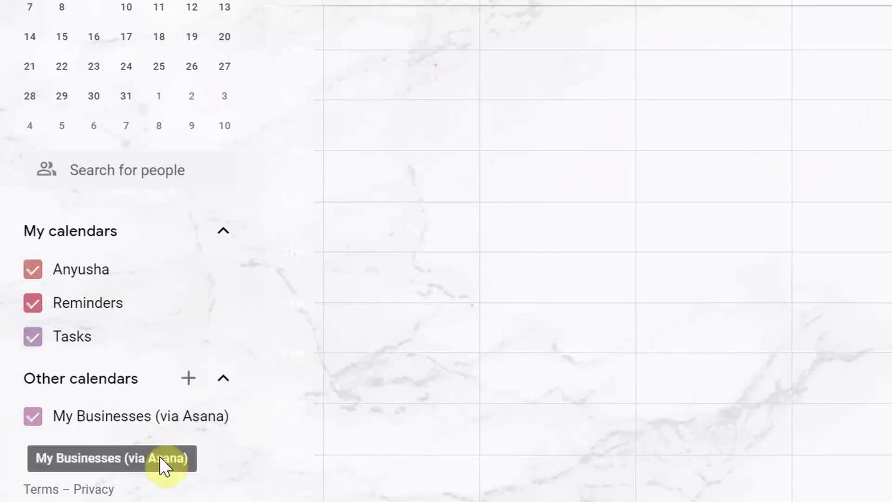
Subscribe to the Planyway feed in Google Calendar by pasting its URL.
{"action": "left_click", "coordinate": [188, 376]}
{"action": "left_click", "coordinate": [219, 432]}
{"action": "key", "text": "ctrl+v"}
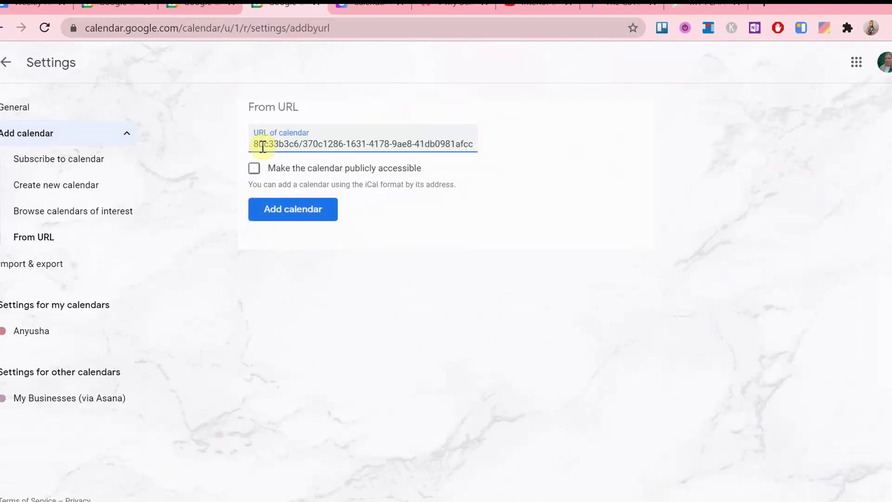
{"action": "left_click", "coordinate": [272, 215]}
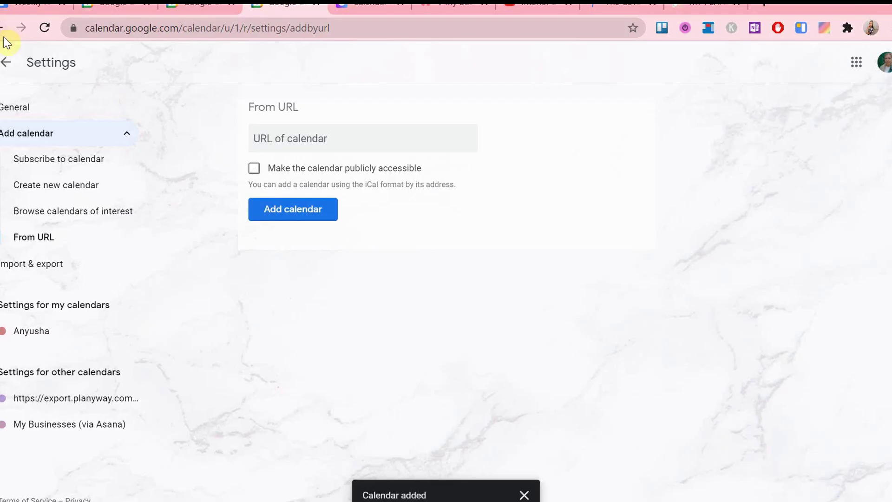
{"action": "left_click", "coordinate": [6, 62]}
Rename the new calendar to 'Trello tasks' in its settings, then return to the week view.
{"action": "left_click", "coordinate": [117, 455]}
{"action": "left_click", "coordinate": [140, 397]}
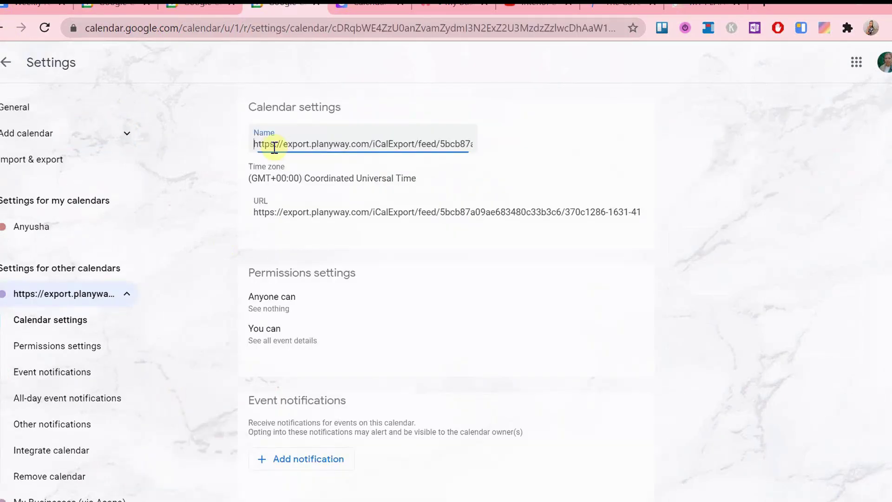
{"action": "scroll", "coordinate": [392, 241], "scroll_direction": "down", "scroll_amount": 5}
{"action": "scroll", "coordinate": [349, 143], "scroll_direction": "up", "scroll_amount": 5}
{"action": "triple_click", "coordinate": [348, 144]}
{"action": "type", "text": "T"}
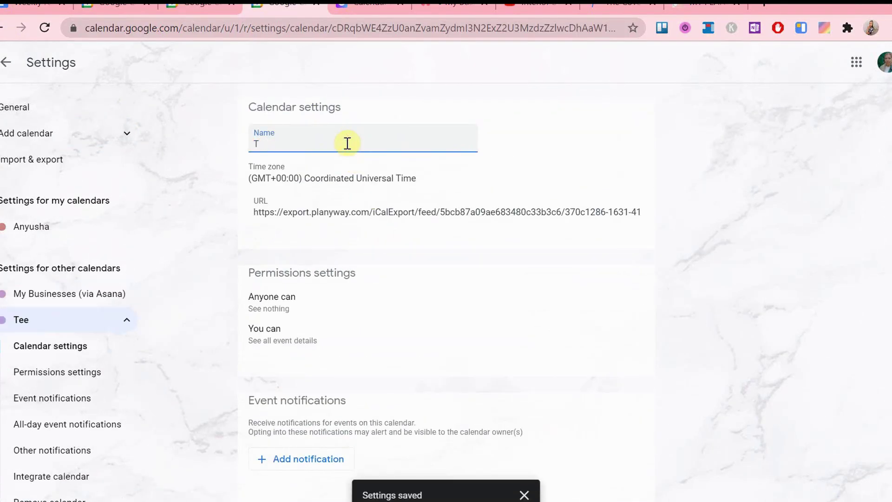
{"action": "type", "text": "rello tasks"}
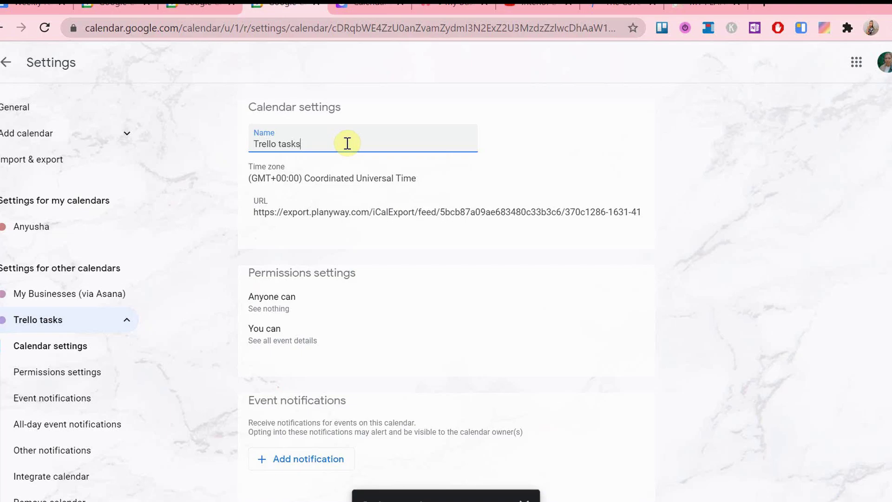
{"action": "scroll", "coordinate": [424, 325], "scroll_direction": "down", "scroll_amount": 5}
{"action": "scroll", "coordinate": [424, 325], "scroll_direction": "up", "scroll_amount": 5}
{"action": "left_click", "coordinate": [6, 65]}
{"action": "left_click", "coordinate": [210, 62]}
{"action": "left_click", "coordinate": [210, 62]}
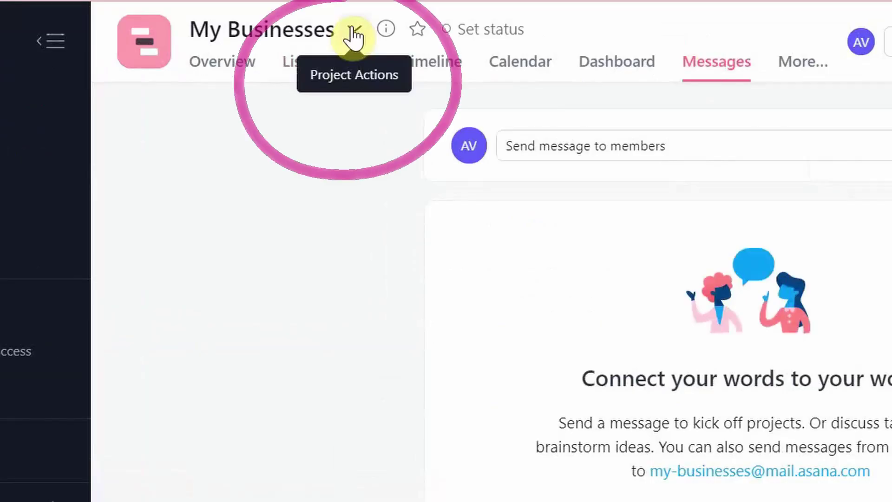
From the My Businesses project menu's Export/Print options, choose Sync to calendar to get the feed link.
{"action": "left_click", "coordinate": [353, 34]}
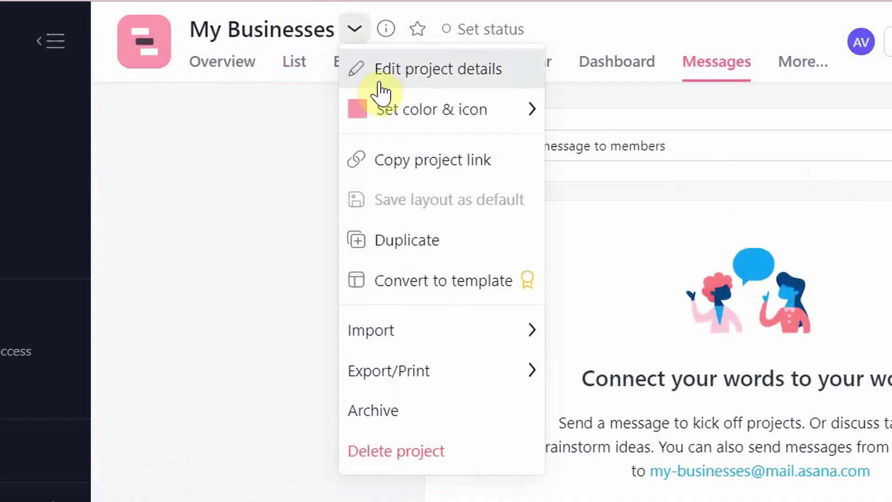
{"action": "mouse_move", "coordinate": [460, 375]}
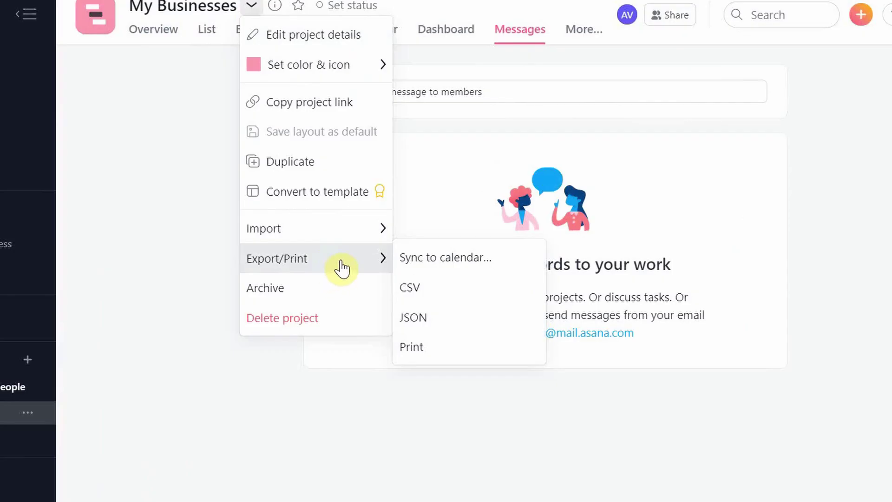
{"action": "left_click", "coordinate": [433, 260]}
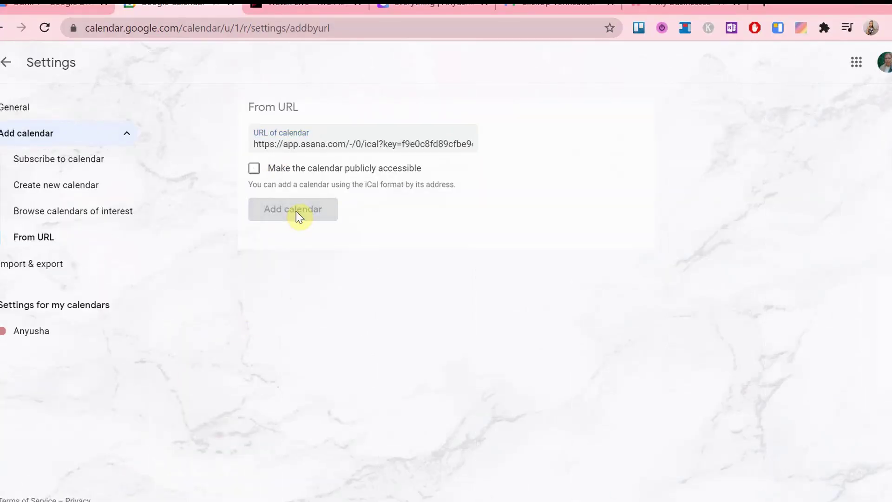
Colour the My Businesses (via Asana) calendar lavender after trying a custom colour.
{"action": "left_click", "coordinate": [8, 61]}
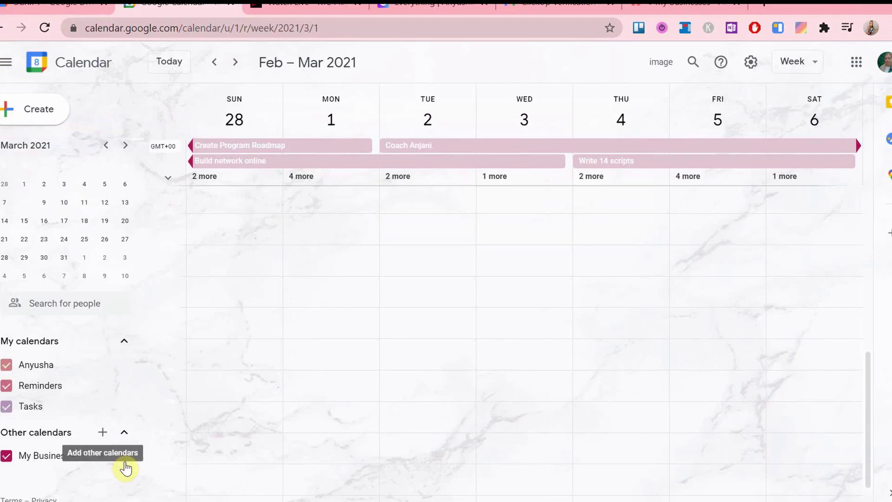
{"action": "left_click", "coordinate": [116, 455]}
{"action": "left_click", "coordinate": [129, 489]}
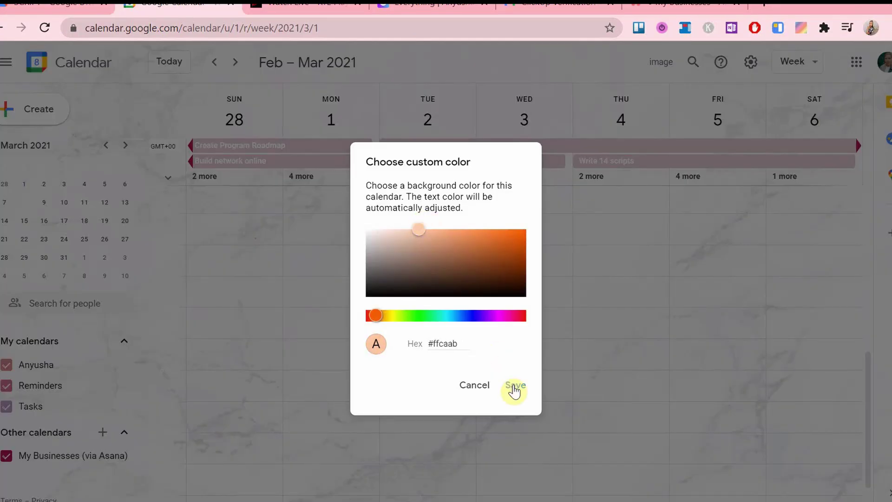
{"action": "left_click", "coordinate": [479, 390]}
{"action": "left_click", "coordinate": [116, 456]}
{"action": "left_click", "coordinate": [191, 458]}
{"action": "left_click", "coordinate": [116, 456]}
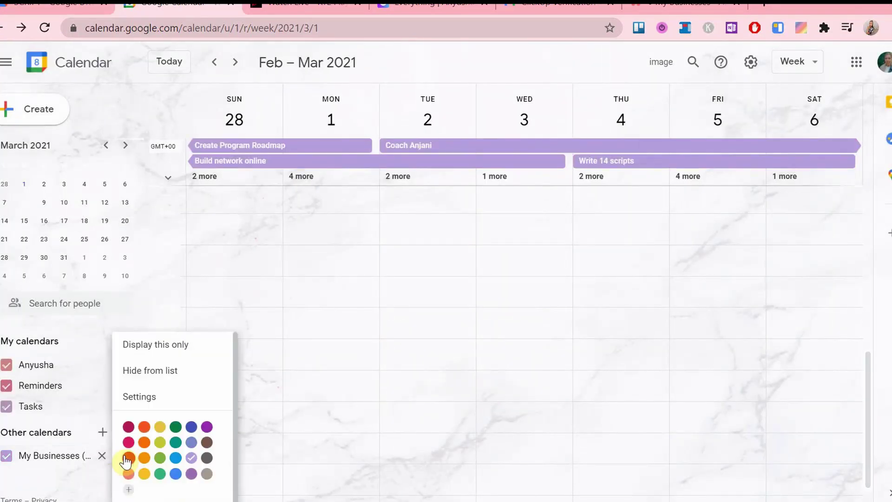
{"action": "left_click", "coordinate": [129, 489]}
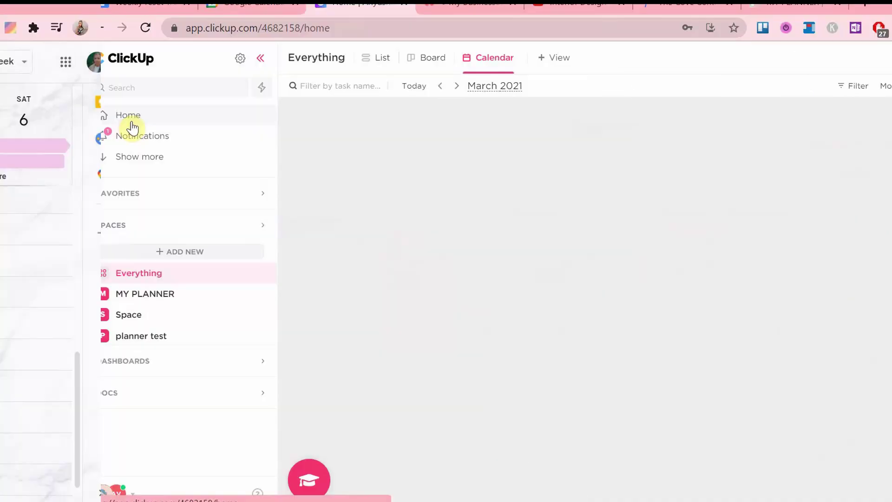
{"action": "left_click", "coordinate": [29, 117]}
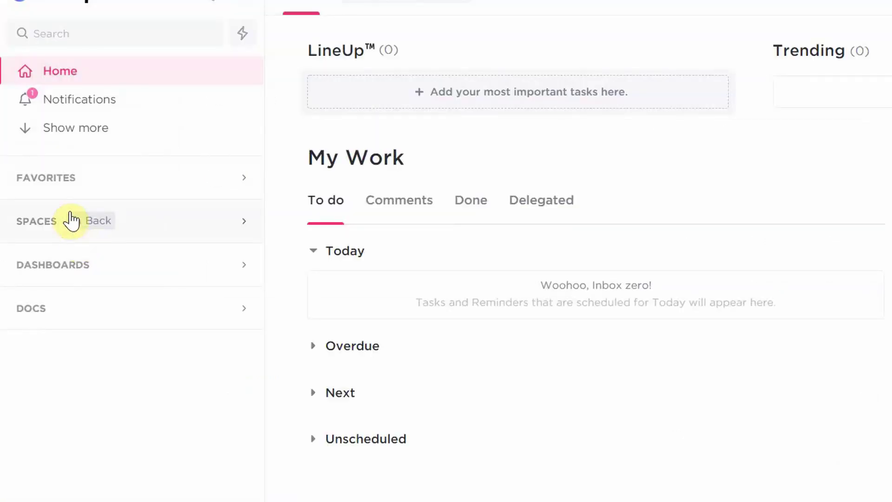
Open the MY PLANNER space and start connecting a Google Calendar from the Tasks panel.
{"action": "left_click", "coordinate": [37, 231]}
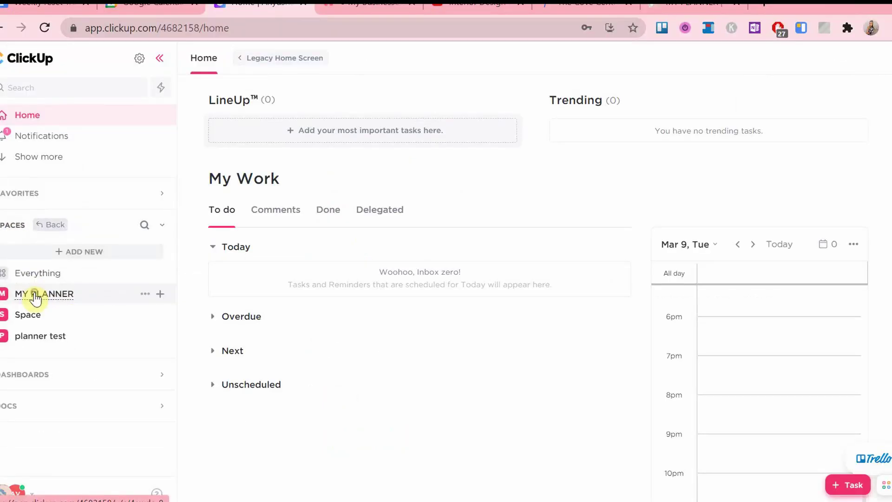
{"action": "left_click", "coordinate": [36, 297]}
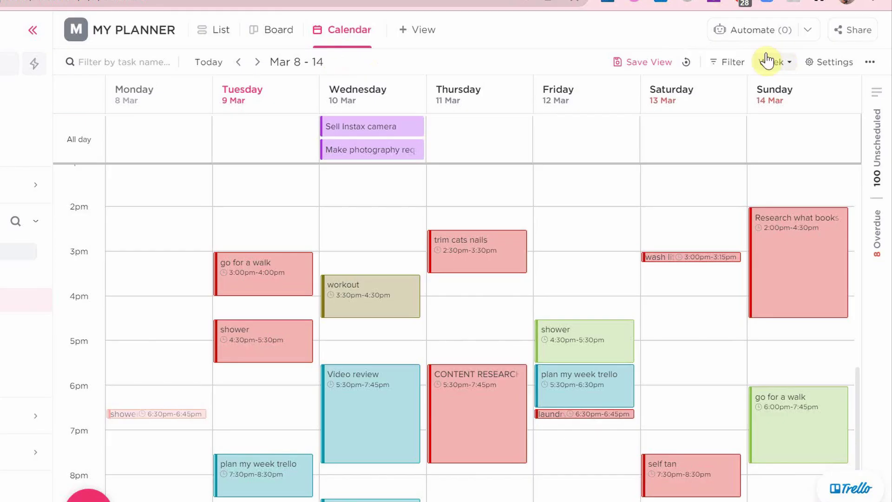
{"action": "left_click", "coordinate": [878, 119]}
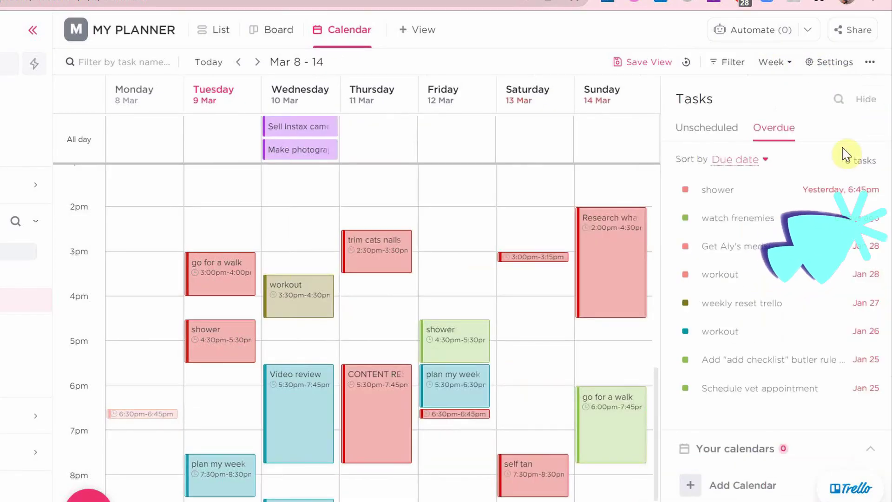
{"action": "left_click", "coordinate": [740, 485]}
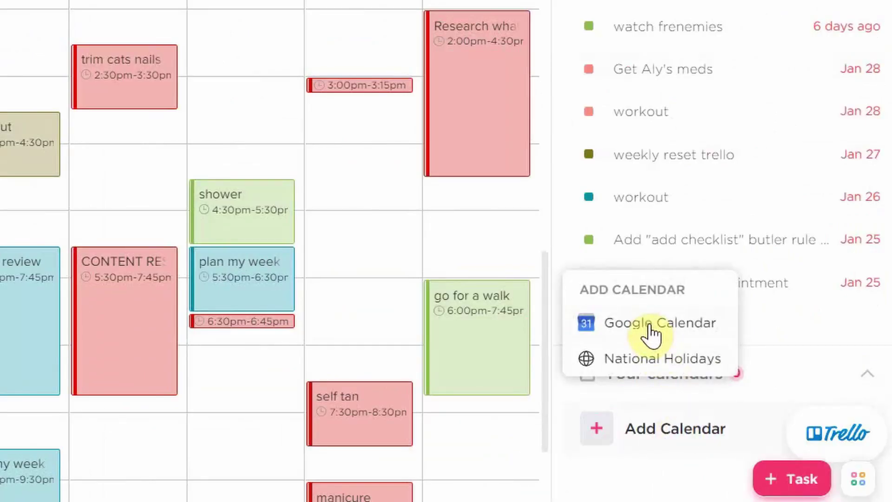
{"action": "left_click", "coordinate": [650, 325]}
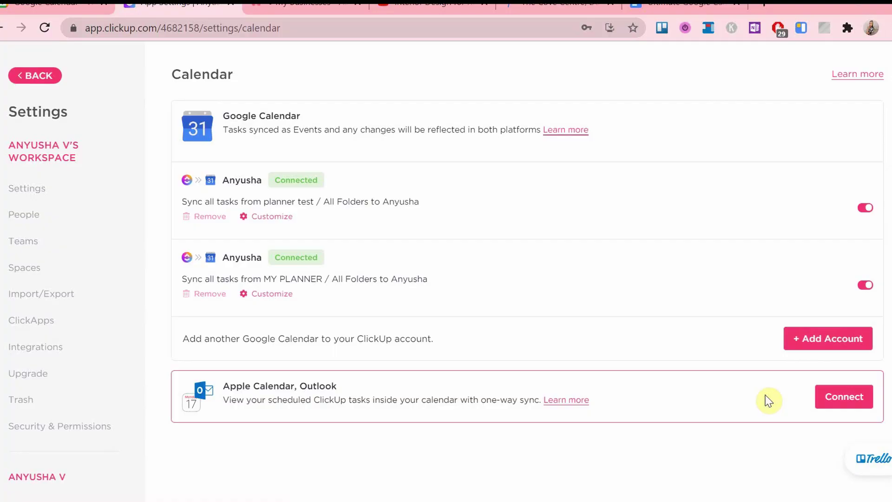
Add a Google account that syncs MY PLANNER tasks to the main personal calendar.
{"action": "left_click", "coordinate": [815, 345]}
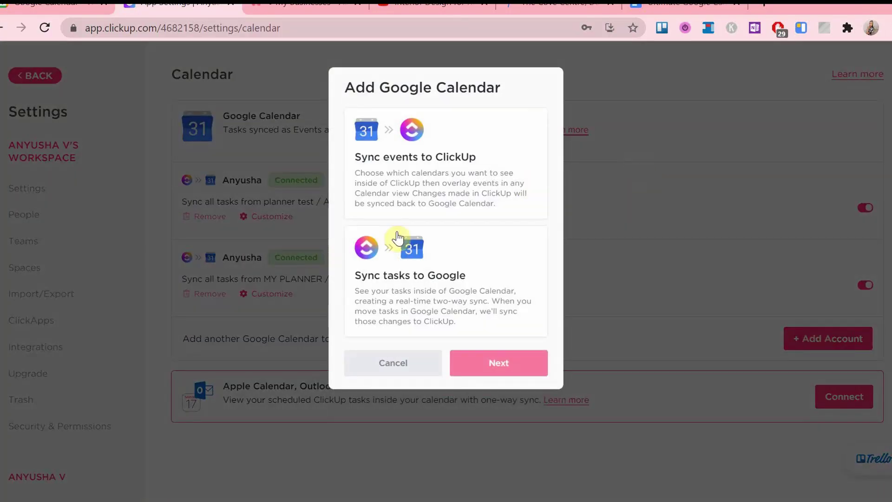
{"action": "left_click", "coordinate": [456, 308]}
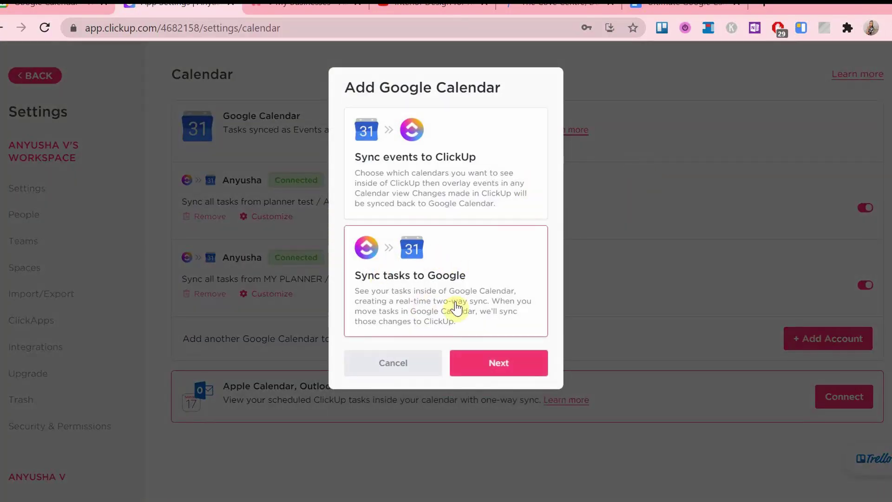
{"action": "left_click", "coordinate": [476, 365]}
{"action": "left_click", "coordinate": [475, 193]}
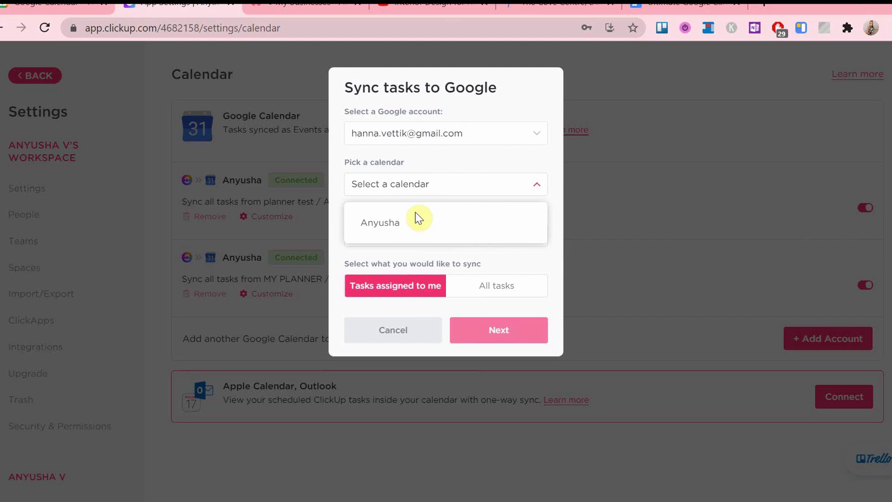
{"action": "left_click", "coordinate": [419, 228]}
{"action": "left_click", "coordinate": [449, 238]}
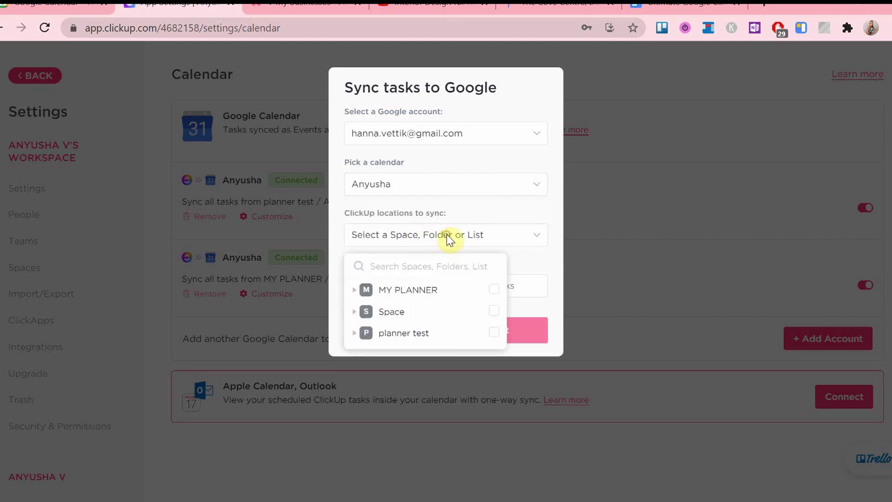
{"action": "left_click", "coordinate": [489, 289]}
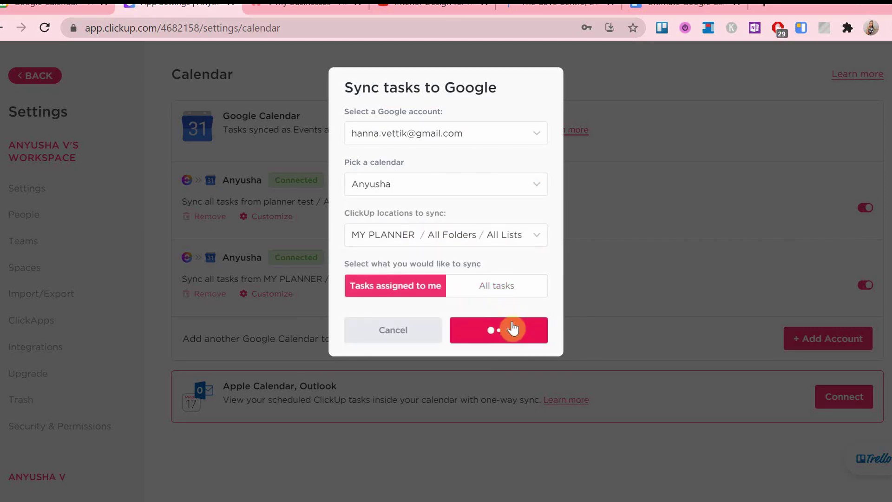
{"action": "left_click", "coordinate": [494, 403]}
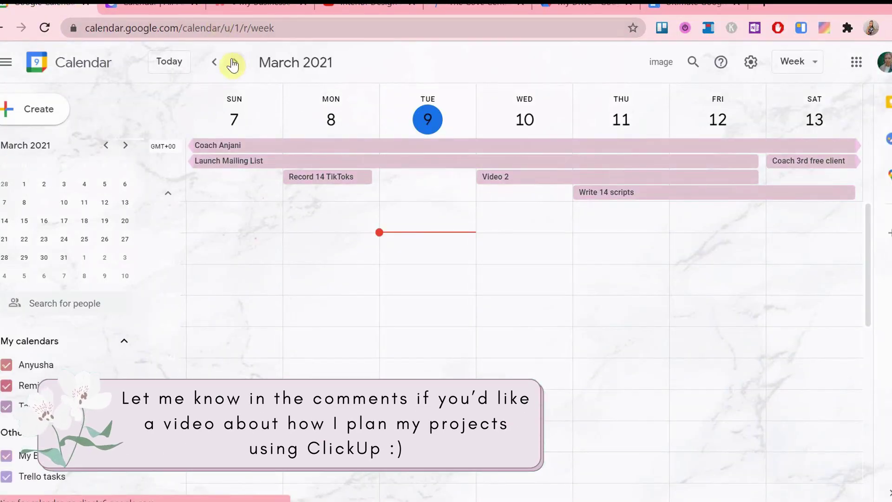
Check the colour options available for the workout event in the current week.
{"action": "scroll", "coordinate": [298, 296], "scroll_direction": "up", "scroll_amount": 1}
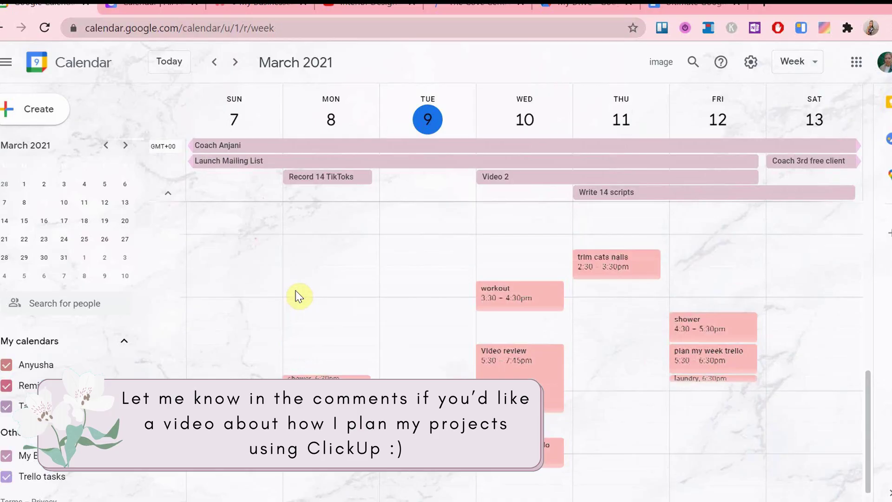
{"action": "left_click", "coordinate": [235, 63]}
{"action": "left_click", "coordinate": [206, 67]}
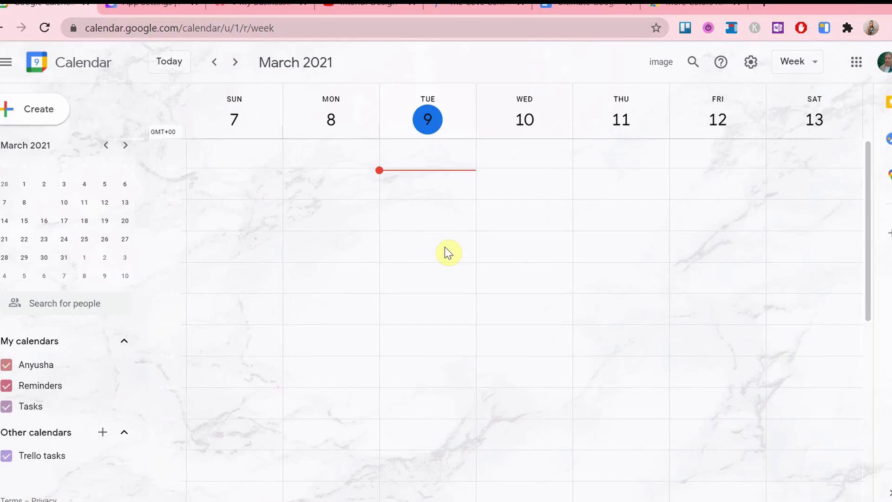
{"action": "scroll", "coordinate": [447, 253], "scroll_direction": "down", "scroll_amount": 8}
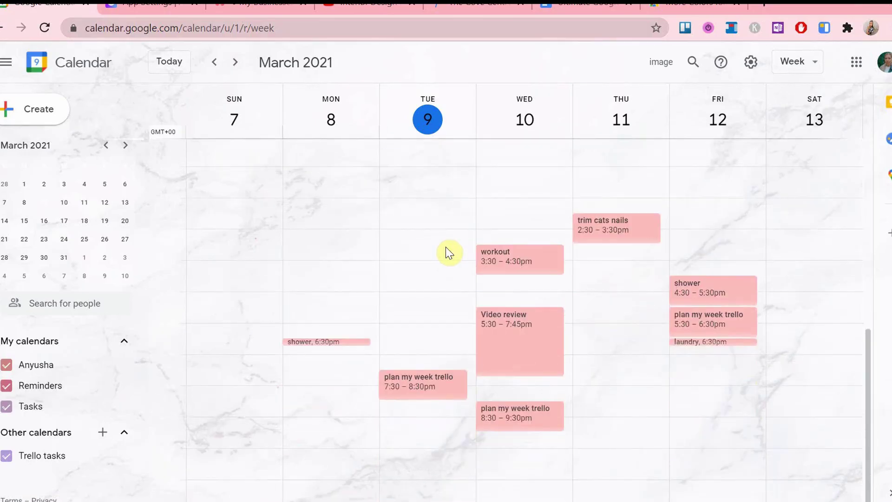
{"action": "right_click", "coordinate": [541, 261]}
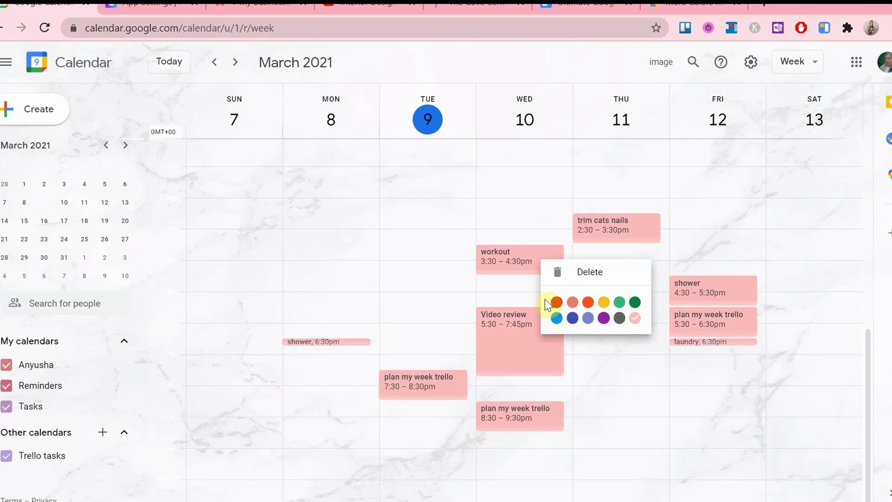
{"action": "left_click", "coordinate": [452, 256]}
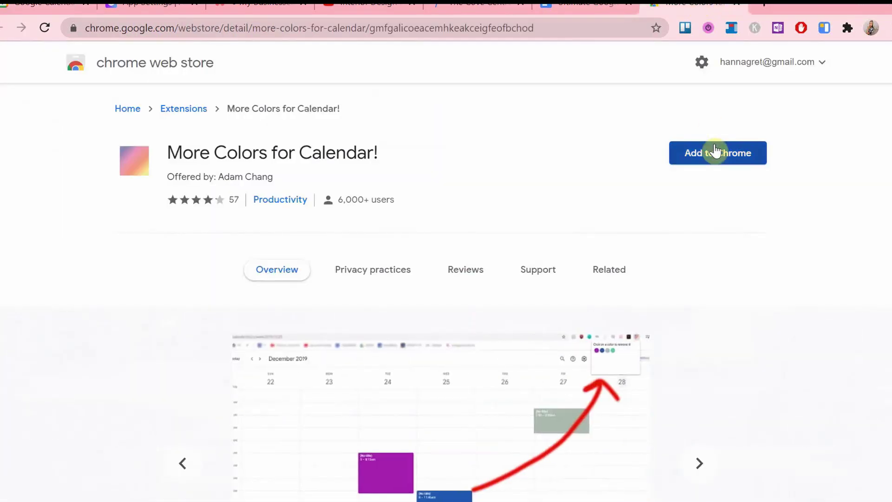
Install the More Colors for Calendar extension and pin it to the toolbar.
{"action": "left_click", "coordinate": [713, 152]}
{"action": "left_click", "coordinate": [488, 154]}
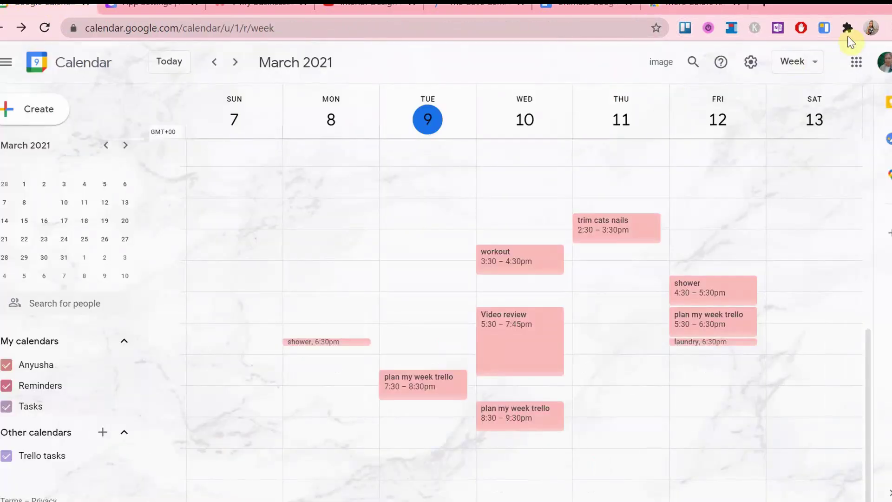
{"action": "left_click", "coordinate": [847, 28]}
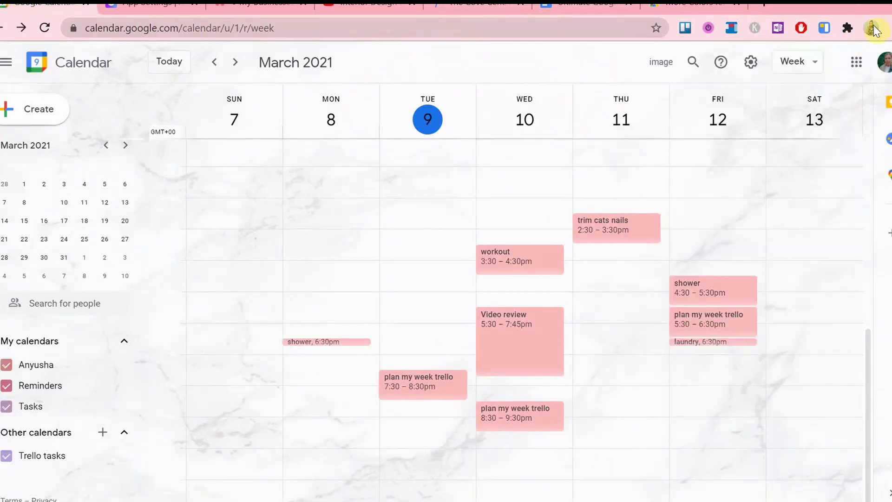
{"action": "left_click", "coordinate": [848, 28]}
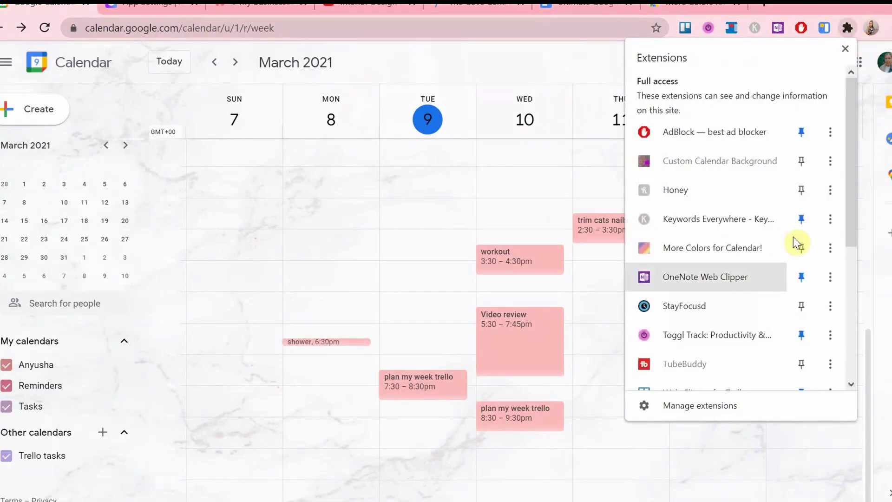
{"action": "left_click", "coordinate": [801, 247]}
{"action": "left_click", "coordinate": [765, 5]}
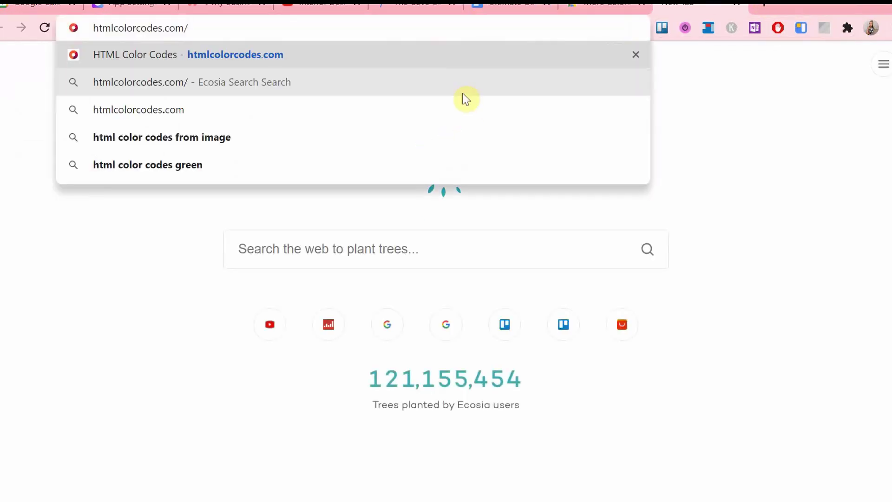
On htmlcolorcodes.com, try lilac #D2A8D8 and soft pink #E6B5B5 shades.
{"action": "key", "text": "Return"}
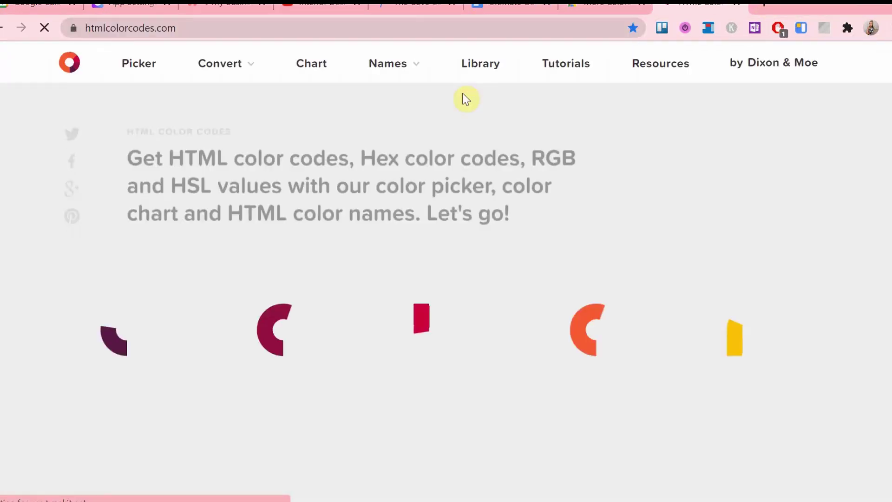
{"action": "scroll", "coordinate": [464, 98], "scroll_direction": "down", "scroll_amount": 5}
{"action": "left_click", "coordinate": [207, 246]}
{"action": "left_click_drag", "start_coordinate": [457, 420], "coordinate": [421, 207]}
{"action": "mouse_move", "coordinate": [221, 237]}
{"action": "left_mouse_down"}
{"action": "mouse_move", "coordinate": [183, 209]}
{"action": "mouse_move", "coordinate": [193, 213]}
{"action": "mouse_move", "coordinate": [192, 240]}
{"action": "left_mouse_up"}
Pick pale cyan CCF0F7, select its hex code, and return to the calendar tab.
{"action": "left_click", "coordinate": [461, 437]}
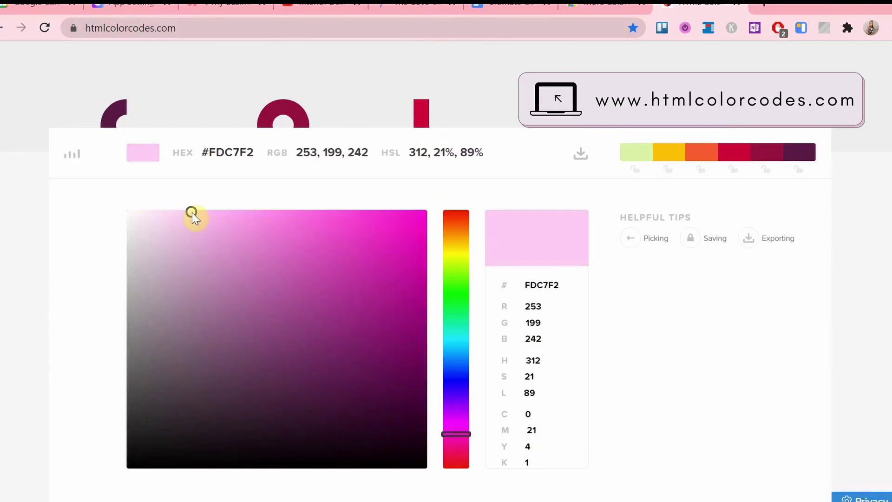
{"action": "scroll", "coordinate": [539, 177], "scroll_direction": "down", "scroll_amount": 1}
{"action": "left_click", "coordinate": [456, 330]}
{"action": "left_click", "coordinate": [179, 207]}
{"action": "left_click", "coordinate": [179, 201]}
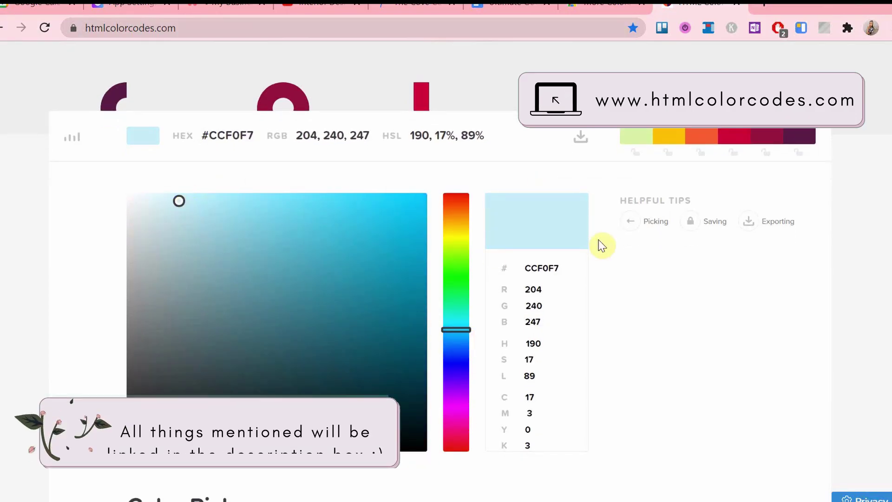
{"action": "double_click", "coordinate": [219, 135]}
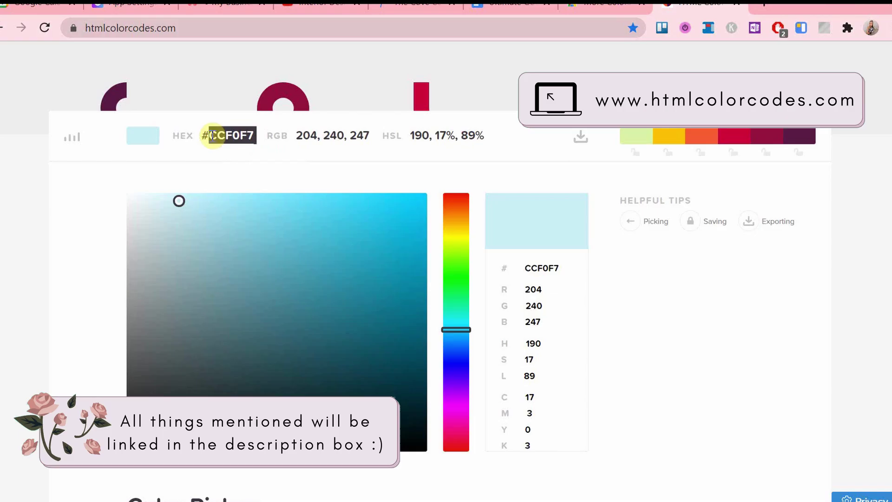
{"action": "key", "text": "ctrl+1"}
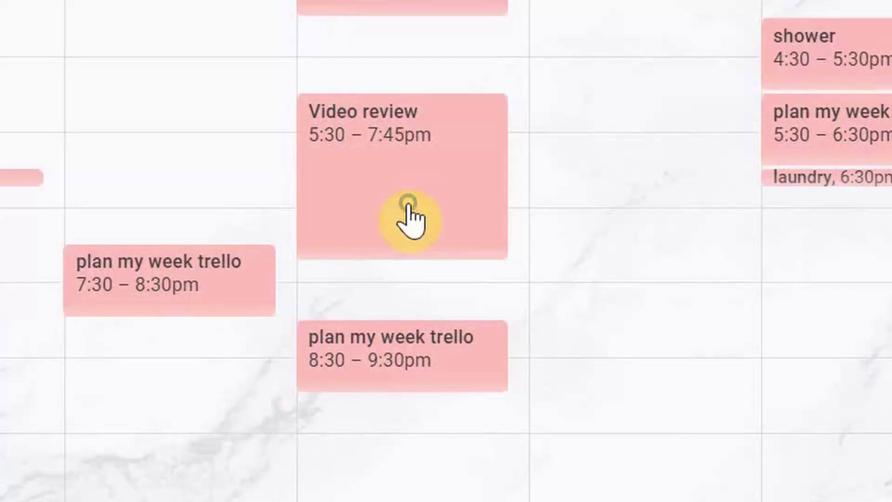
Add CCF0F7 as a custom event colour.
{"action": "right_click", "coordinate": [524, 359]}
{"action": "scroll", "coordinate": [544, 405], "scroll_direction": "down", "scroll_amount": 2}
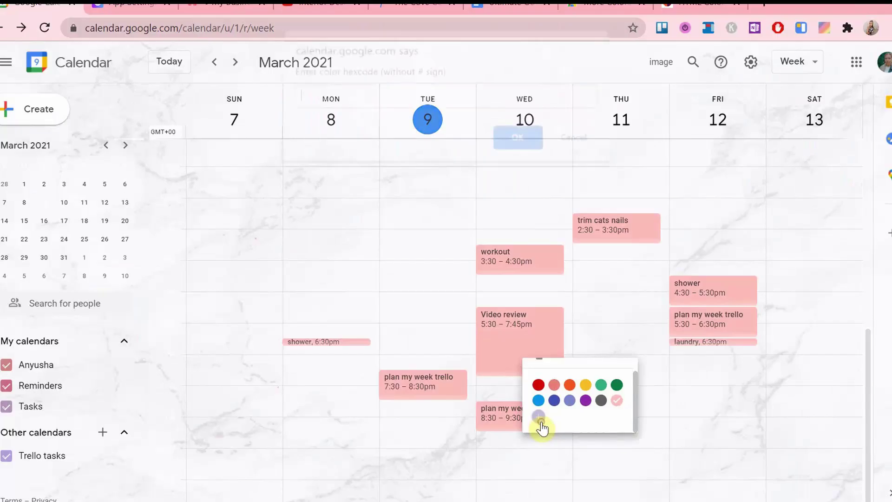
{"action": "left_click", "coordinate": [447, 357]}
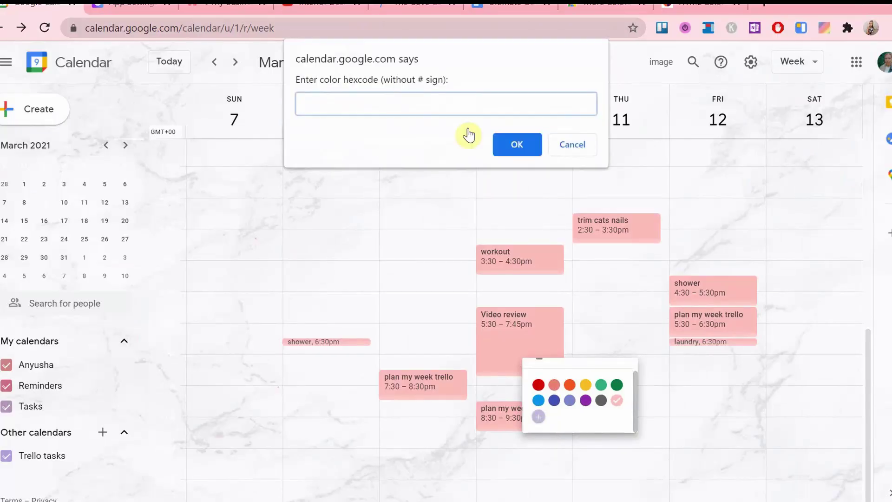
{"action": "left_click", "coordinate": [500, 144]}
Colour Video review, Tuesday's plan my week trello and Friday's shower pale cyan.
{"action": "right_click", "coordinate": [514, 330]}
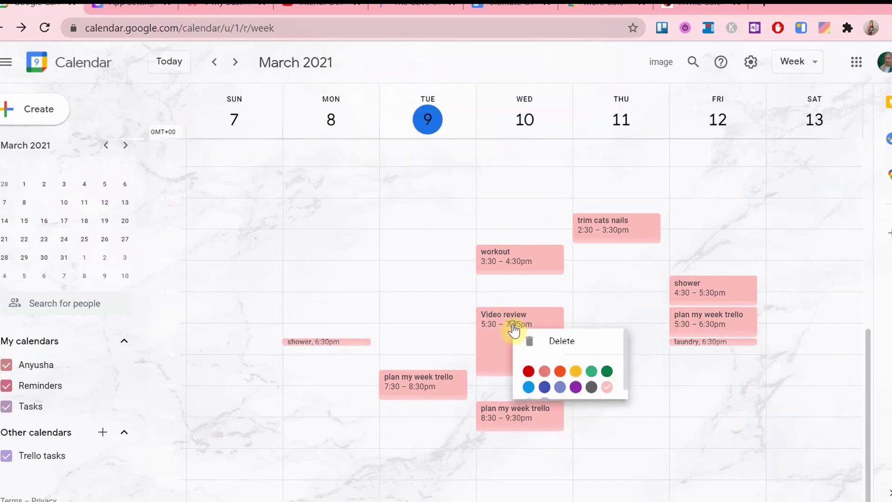
{"action": "scroll", "coordinate": [536, 367], "scroll_direction": "down", "scroll_amount": 1}
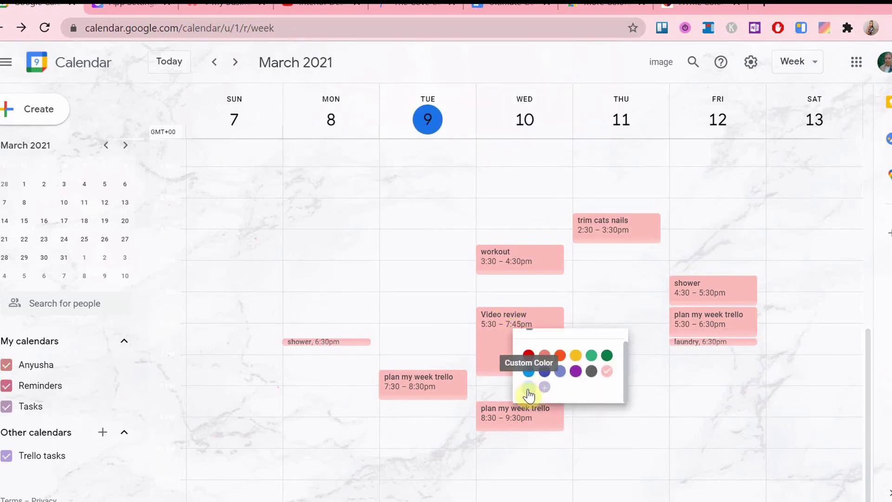
{"action": "left_click", "coordinate": [528, 389]}
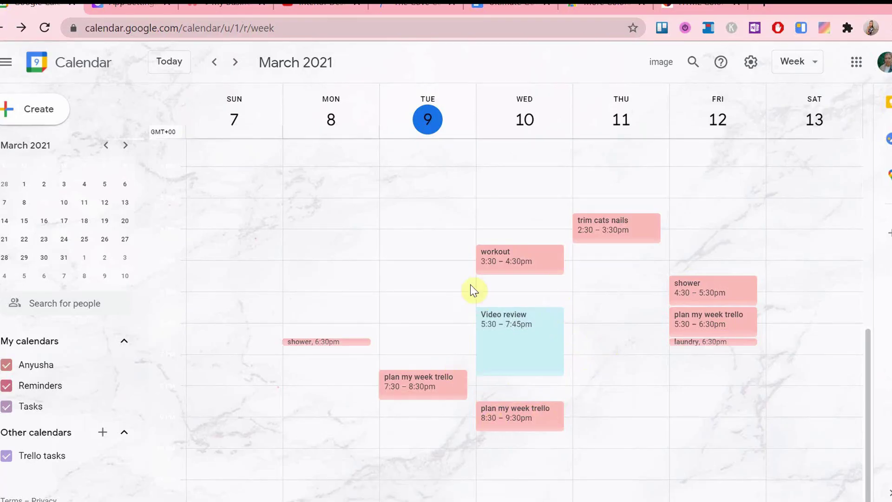
{"action": "right_click", "coordinate": [436, 383]}
{"action": "scroll", "coordinate": [458, 425], "scroll_direction": "down", "scroll_amount": 1}
{"action": "left_click", "coordinate": [451, 440]}
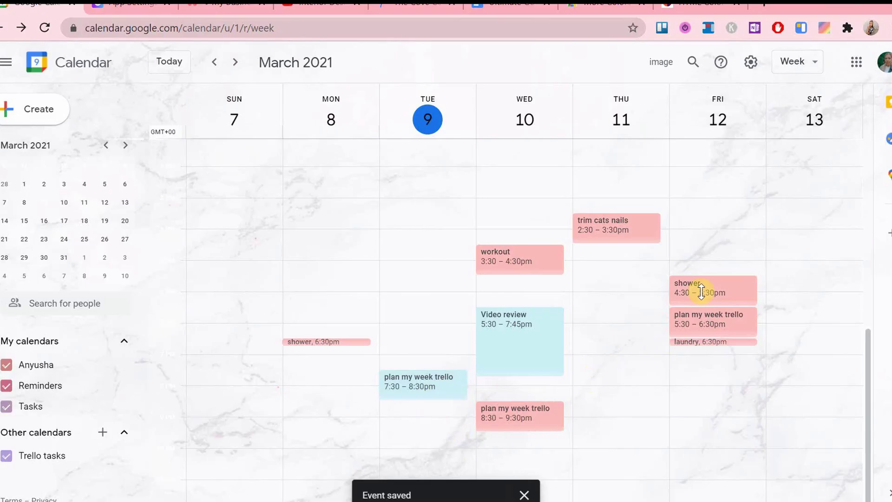
{"action": "right_click", "coordinate": [723, 291]}
{"action": "scroll", "coordinate": [735, 339], "scroll_direction": "down", "scroll_amount": 1}
{"action": "left_click", "coordinate": [737, 354]}
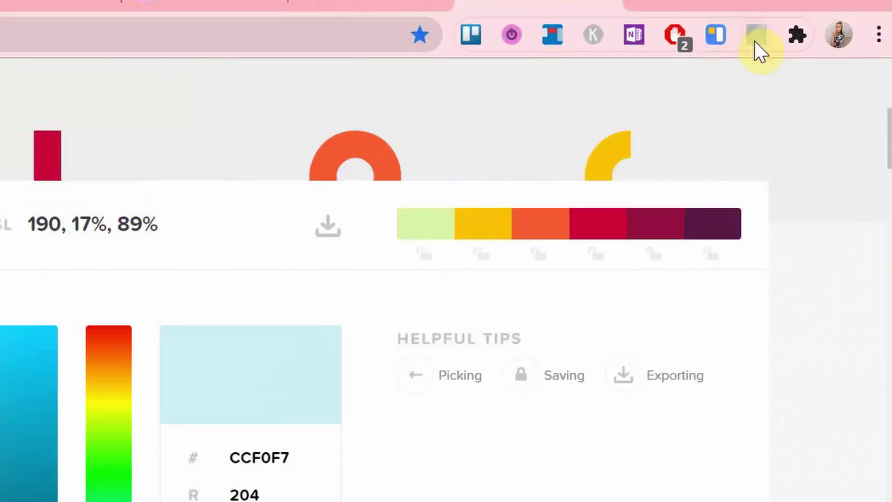
Bring up the More Colors extension's saved custom colours and discard the accidental untitled event.
{"action": "right_click", "coordinate": [825, 29]}
{"action": "key", "text": "Escape"}
{"action": "right_click", "coordinate": [754, 42]}
{"action": "right_click", "coordinate": [754, 41]}
{"action": "key", "text": "Escape"}
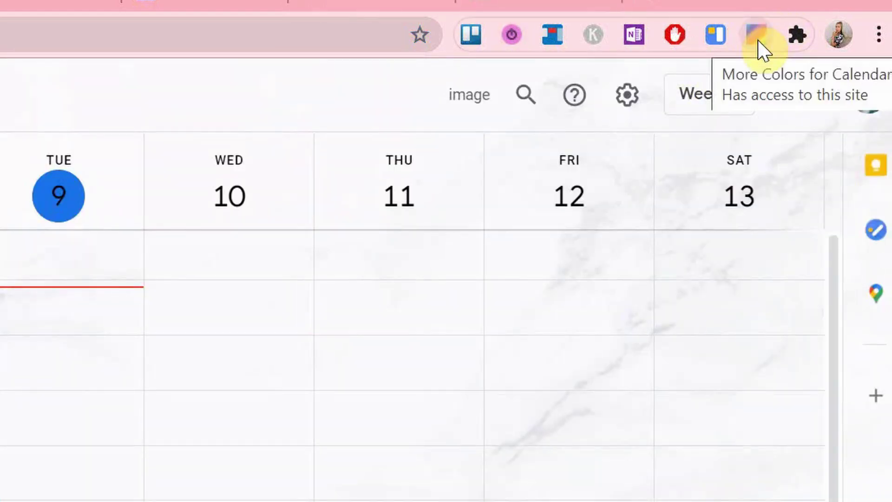
{"action": "right_click", "coordinate": [758, 37]}
{"action": "left_click", "coordinate": [758, 37]}
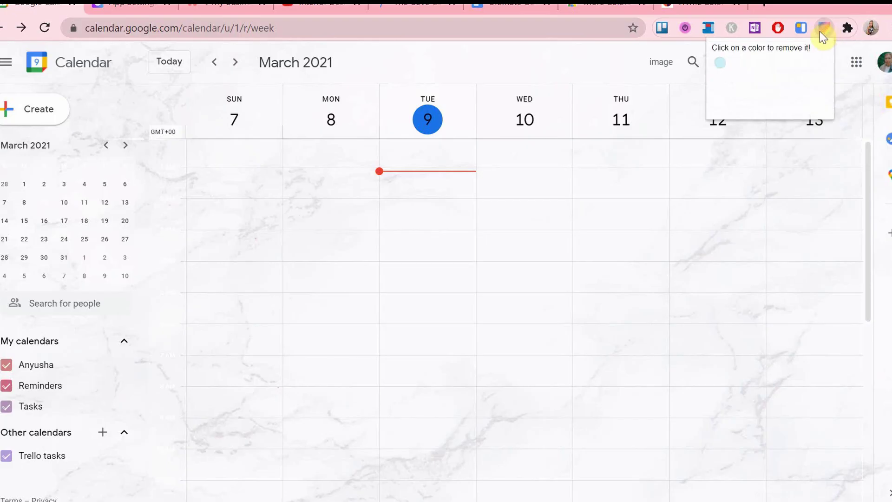
{"action": "left_click", "coordinate": [737, 241]}
{"action": "left_click", "coordinate": [647, 116]}
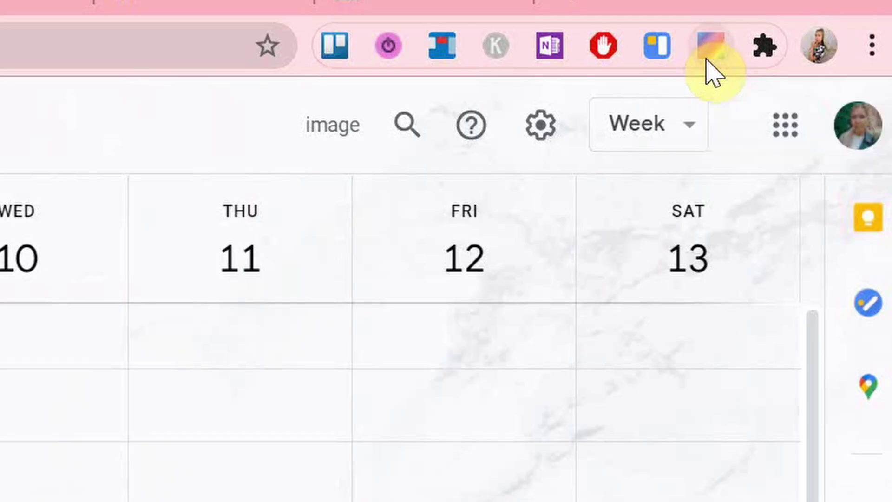
Delete the pale cyan dot from the saved colours list, leaving events light blue.
{"action": "left_click", "coordinate": [707, 55]}
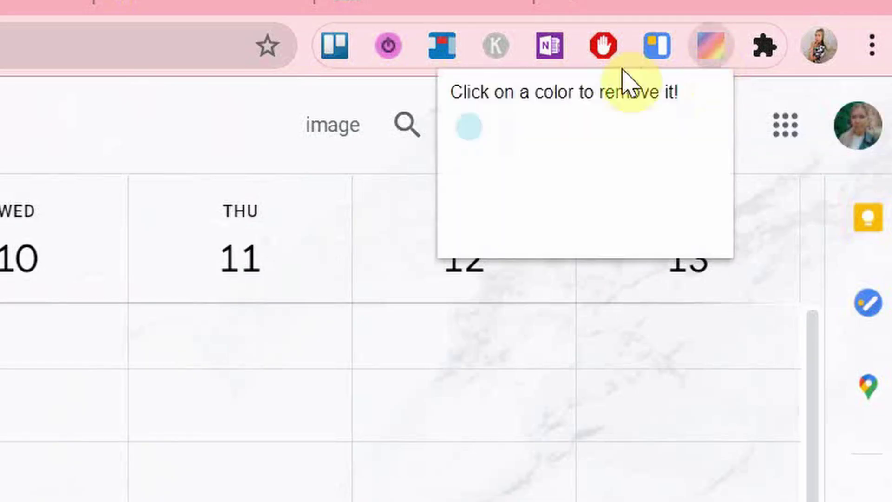
{"action": "left_click", "coordinate": [468, 128]}
{"action": "left_click", "coordinate": [696, 354]}
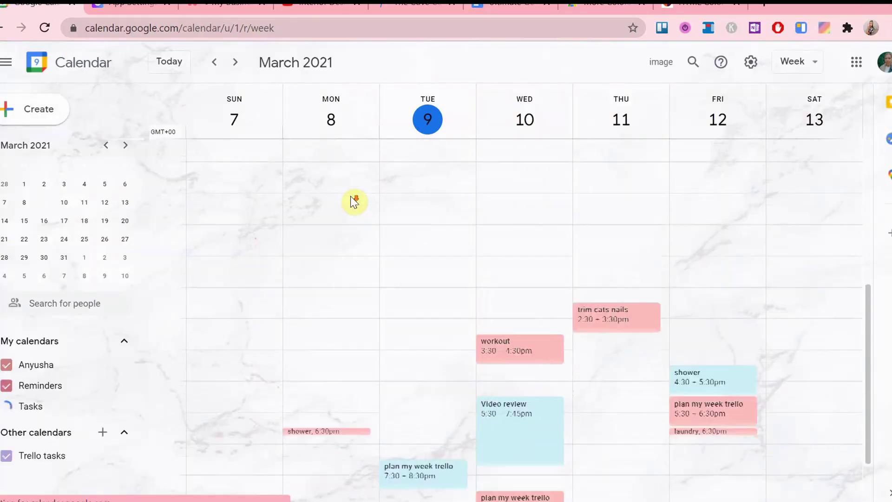
Show the January 24–30, 2021 week and discard the untitled Sunday 1pm draft event.
{"action": "right_click", "coordinate": [512, 348]}
{"action": "scroll", "coordinate": [530, 411], "scroll_direction": "down", "scroll_amount": 1}
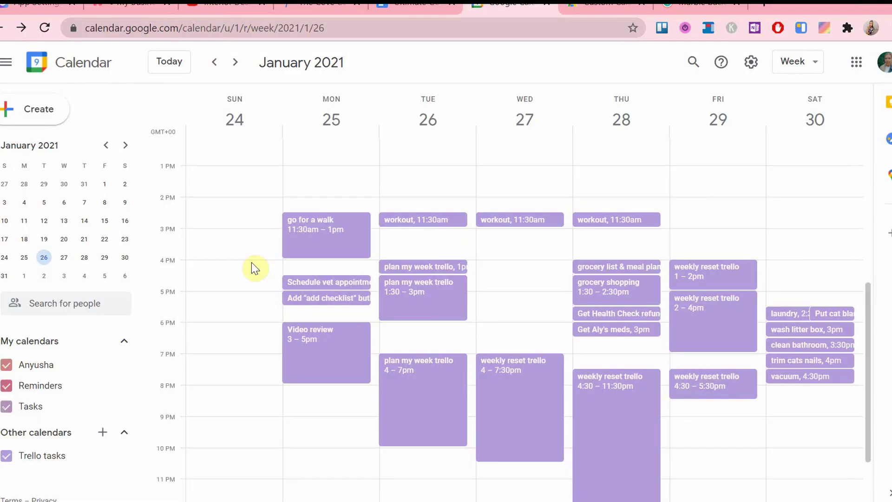
{"action": "left_click", "coordinate": [252, 263]}
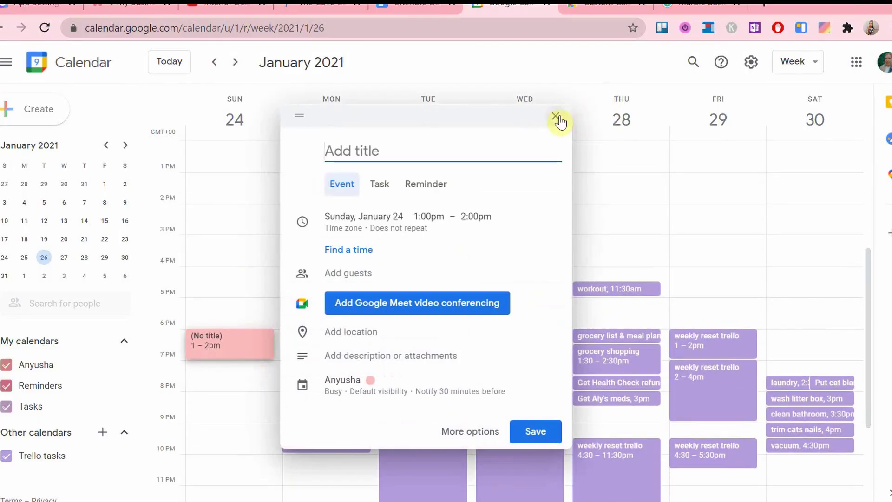
{"action": "left_click", "coordinate": [554, 122]}
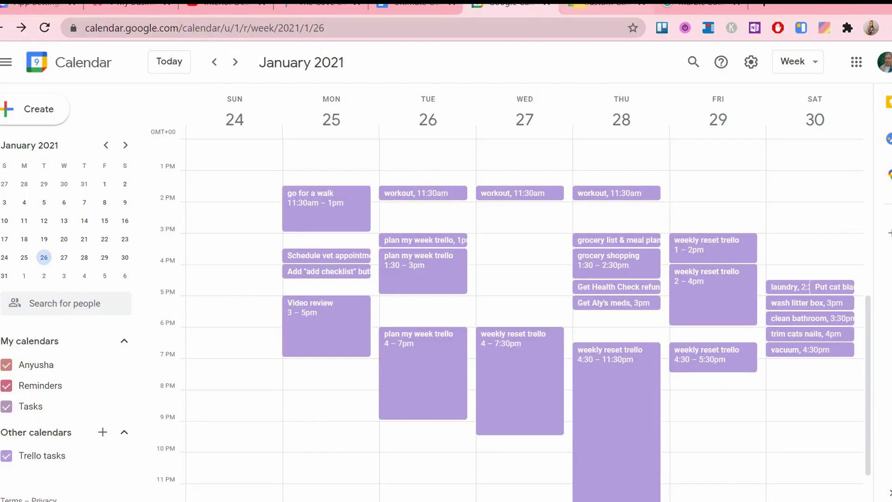
Add the Custom Calendar Background extension to Chrome and return to the calendar tab.
{"action": "left_click", "coordinate": [579, 4]}
{"action": "scroll", "coordinate": [421, 294], "scroll_direction": "down", "scroll_amount": 3}
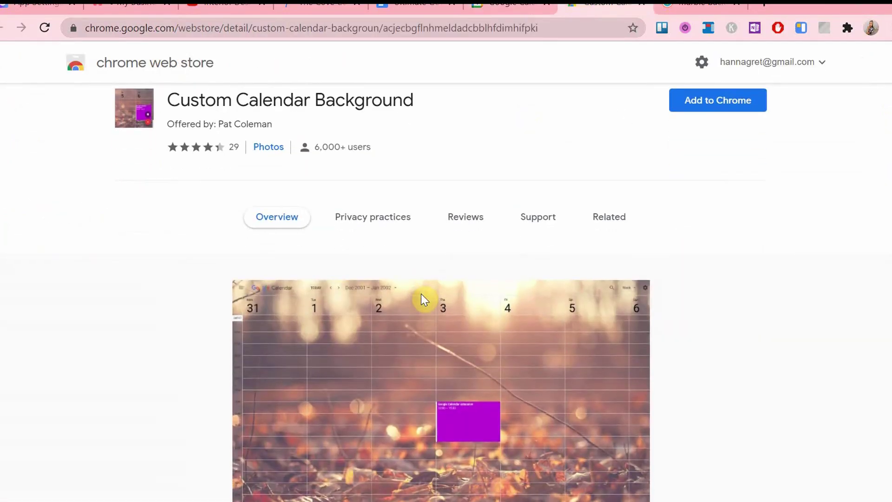
{"action": "scroll", "coordinate": [423, 298], "scroll_direction": "up", "scroll_amount": 3}
{"action": "left_click", "coordinate": [688, 135]}
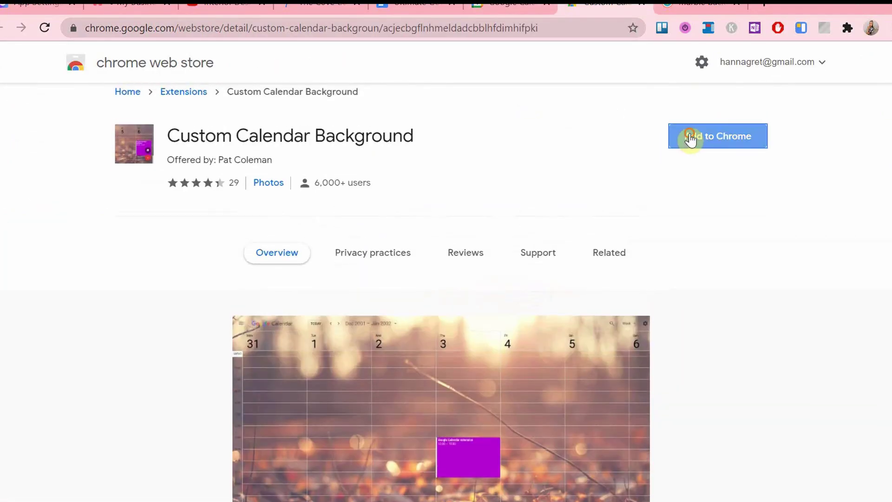
{"action": "left_click", "coordinate": [476, 149]}
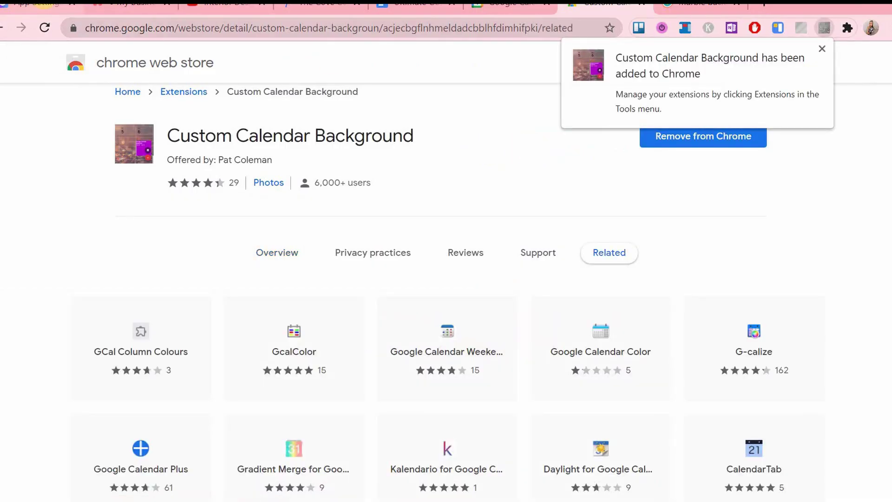
{"action": "left_click", "coordinate": [508, 5]}
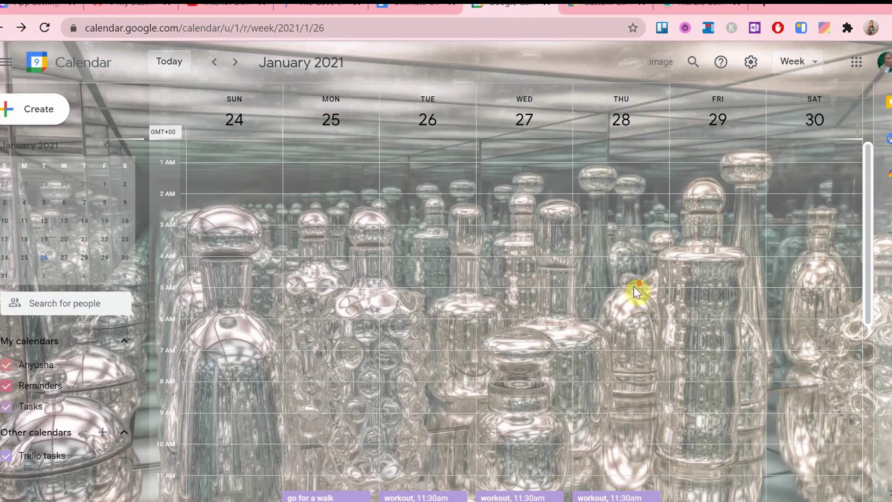
Copy the white marble image's address and save it as the extension's Image URL.
{"action": "scroll", "coordinate": [636, 293], "scroll_direction": "down", "scroll_amount": 10}
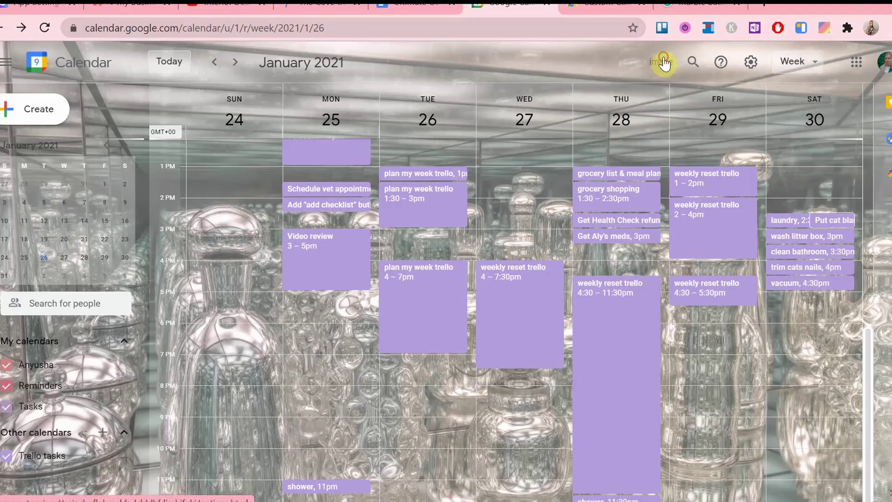
{"action": "left_click", "coordinate": [664, 62]}
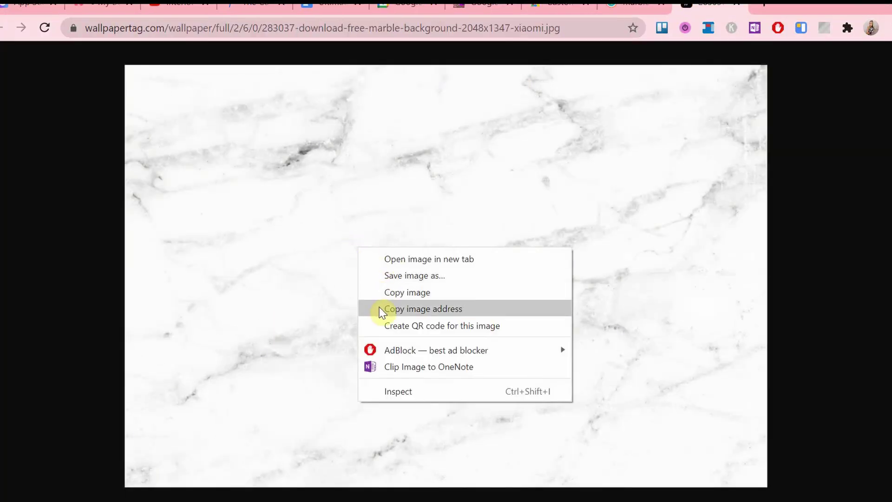
{"action": "left_click", "coordinate": [381, 309]}
{"action": "left_click", "coordinate": [250, 116]}
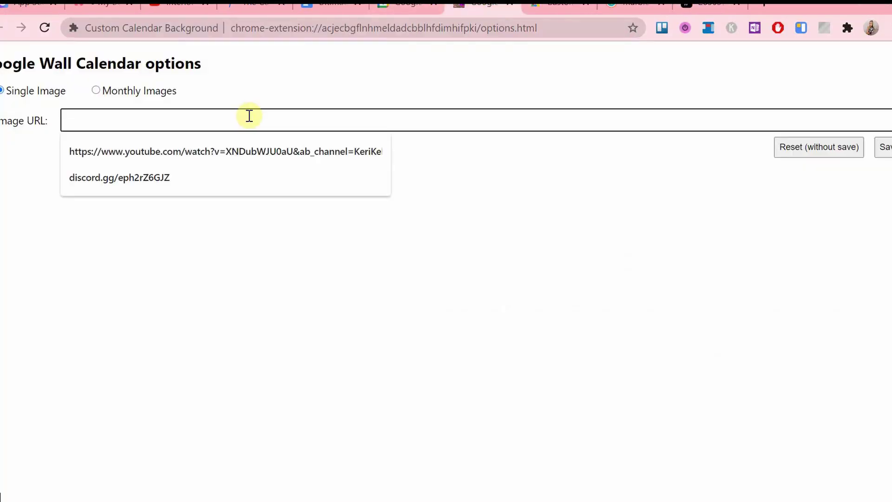
{"action": "key", "text": "ctrl+v"}
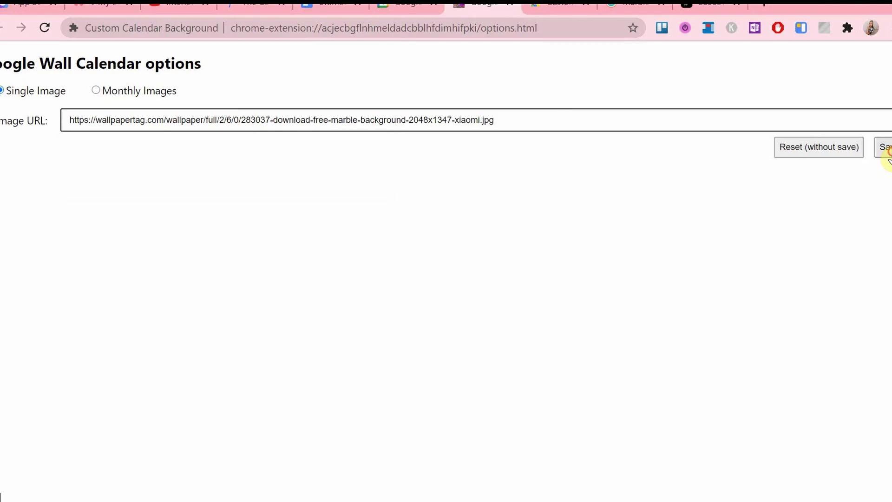
{"action": "left_click", "coordinate": [887, 145]}
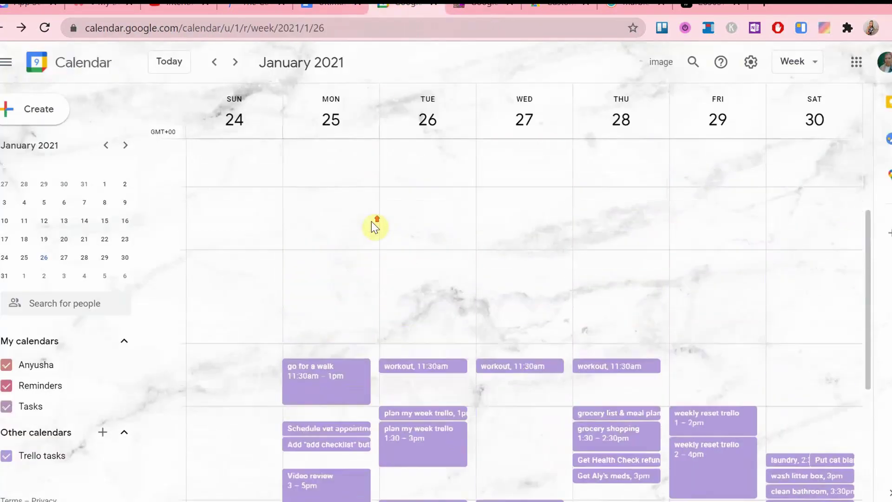
{"action": "scroll", "coordinate": [372, 221], "scroll_direction": "down", "scroll_amount": 5}
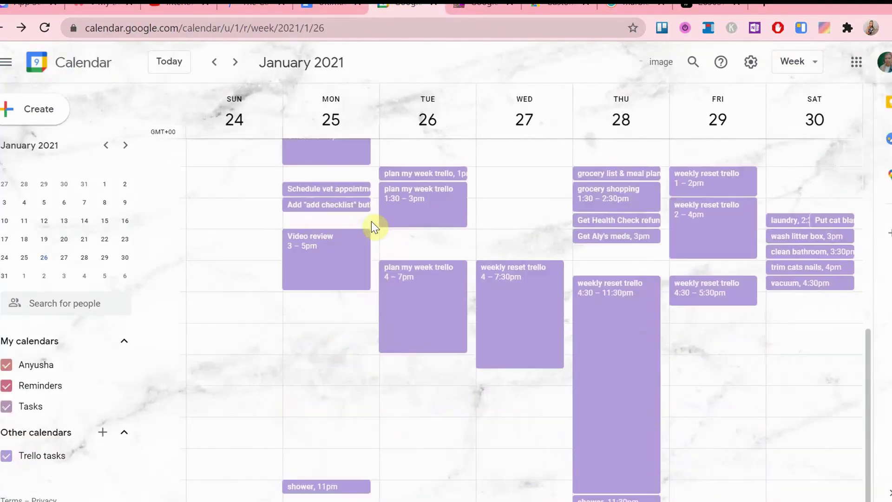
{"action": "left_click", "coordinate": [235, 61]}
{"action": "left_click", "coordinate": [237, 64]}
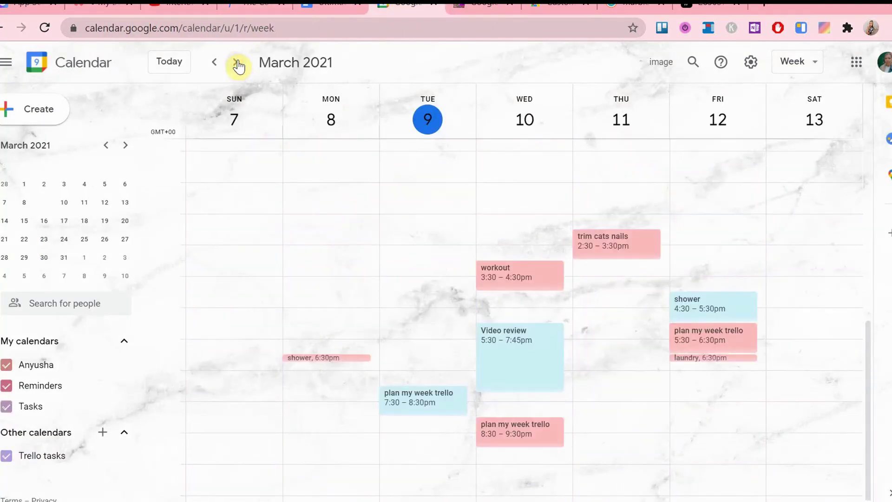
{"action": "scroll", "coordinate": [324, 298], "scroll_direction": "down", "scroll_amount": 1}
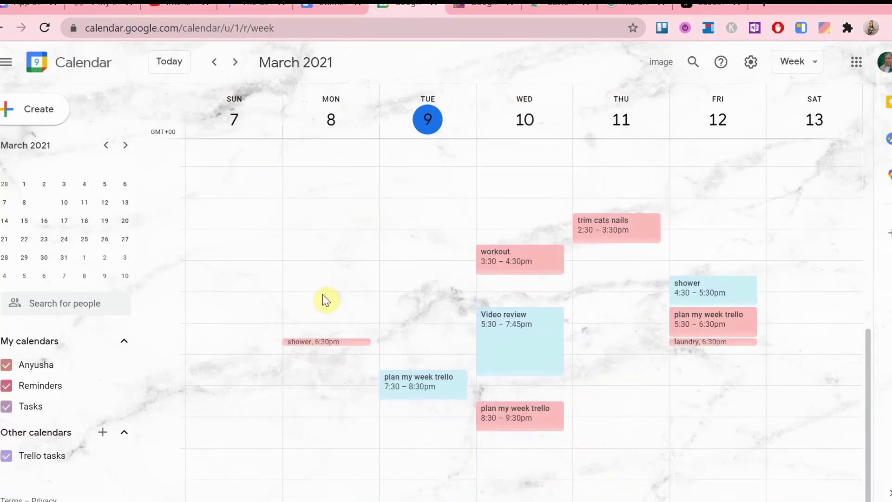
{"action": "key", "text": "alt+Left"}
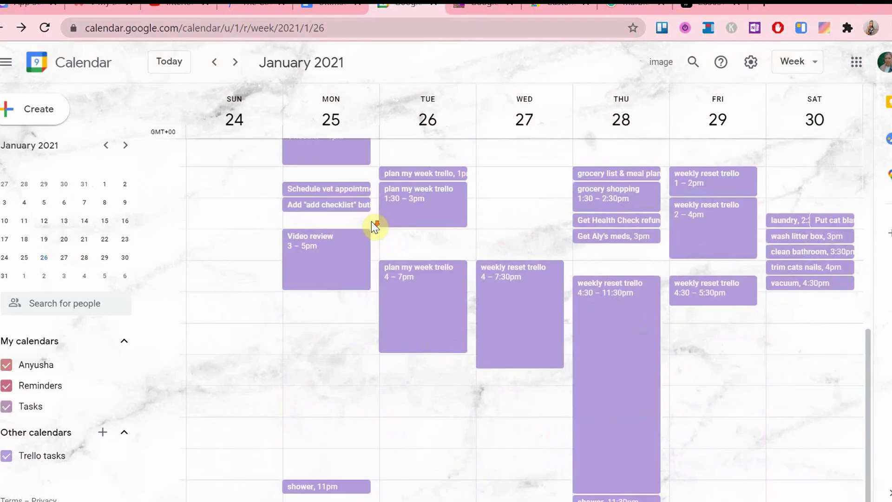
{"action": "left_click", "coordinate": [236, 63]}
{"action": "left_click", "coordinate": [236, 64]}
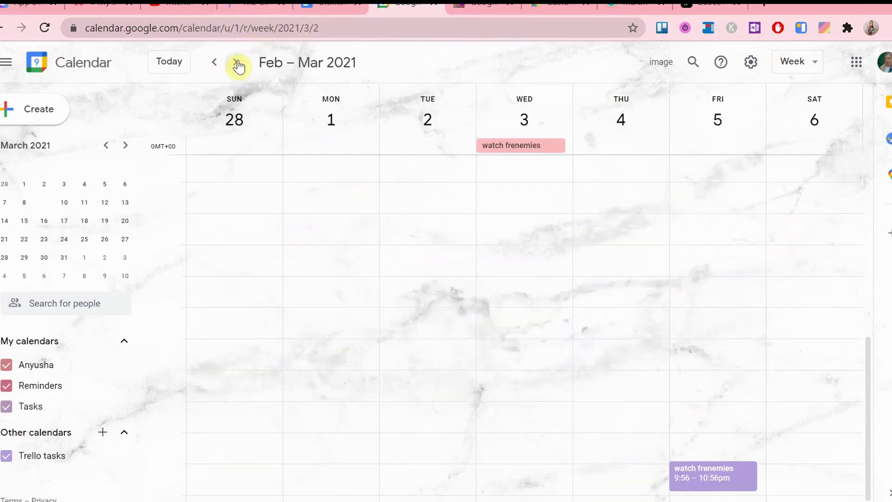
{"action": "left_click", "coordinate": [238, 64]}
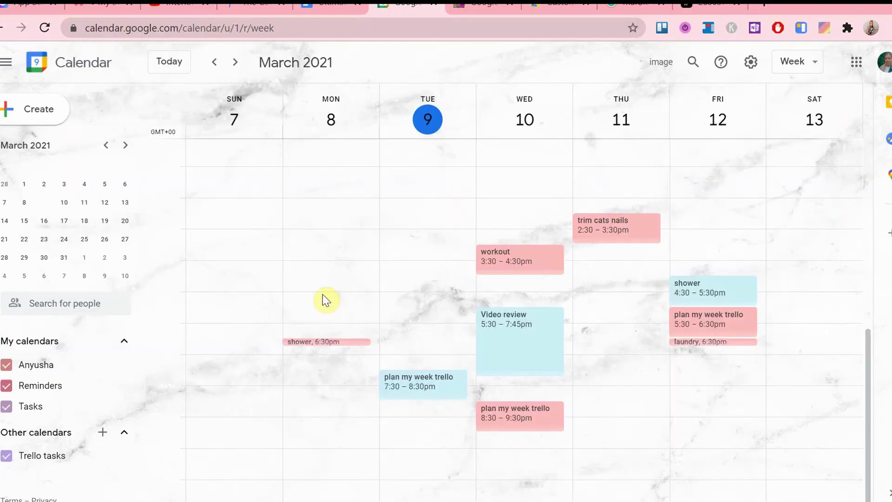
{"action": "left_click", "coordinate": [25, 112]}
Add the task 'change trash bags' and the all-day task 'wipe mirrors'.
{"action": "left_click", "coordinate": [181, 184]}
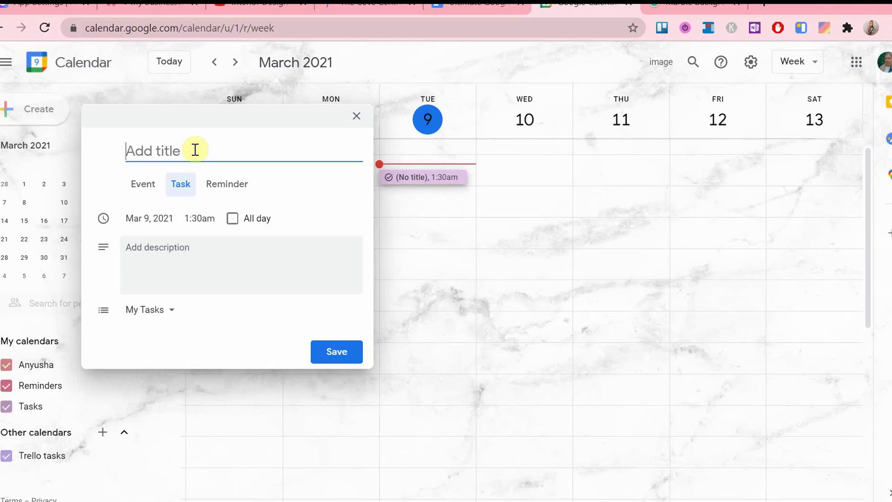
{"action": "type", "text": "change trash bags"}
{"action": "key", "text": "Return"}
{"action": "left_click", "coordinate": [29, 114]}
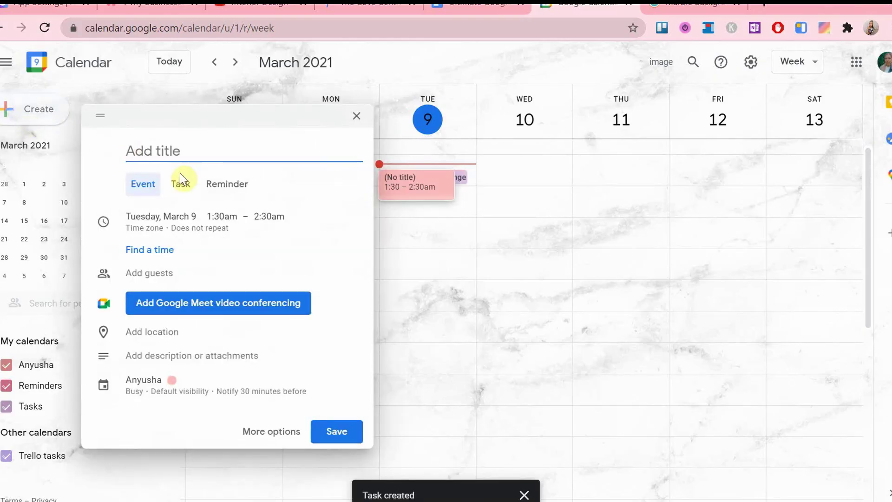
{"action": "left_click", "coordinate": [181, 183]}
{"action": "left_click", "coordinate": [232, 218]}
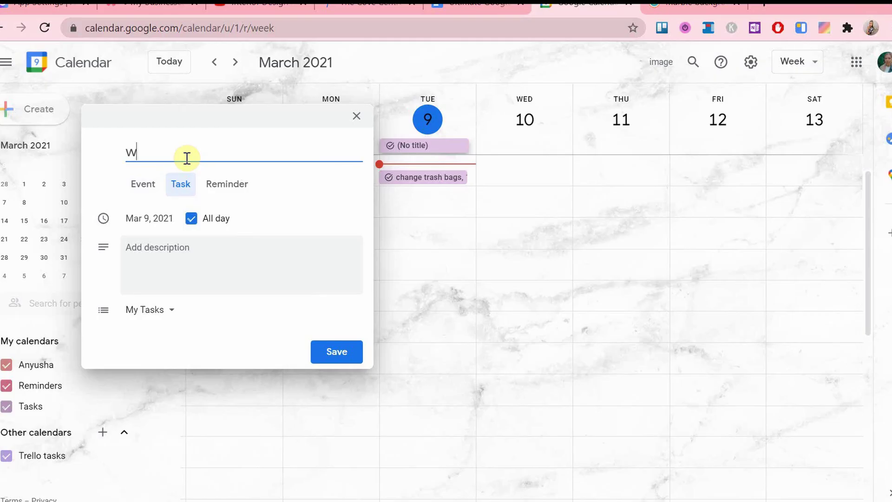
{"action": "type", "text": "wipe mirrors"}
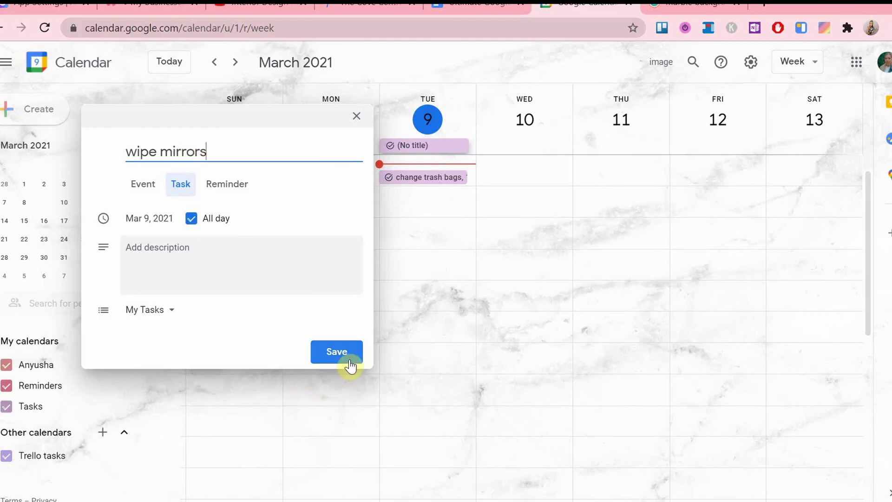
{"action": "left_click", "coordinate": [336, 352]}
Start a new all-day event dated March 10 and begin entering its title.
{"action": "left_click", "coordinate": [63, 120]}
{"action": "left_click", "coordinate": [179, 226]}
{"action": "left_click", "coordinate": [157, 235]}
{"action": "left_click", "coordinate": [193, 219]}
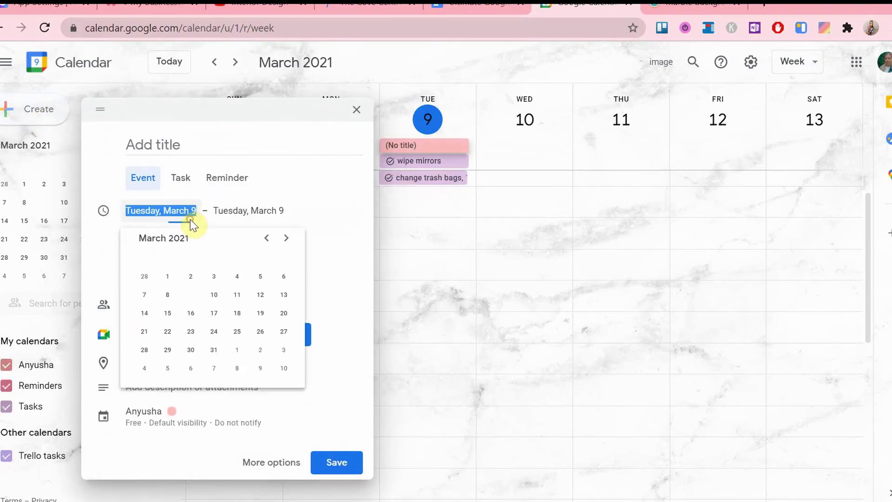
{"action": "left_click", "coordinate": [215, 295]}
{"action": "left_click", "coordinate": [288, 150]}
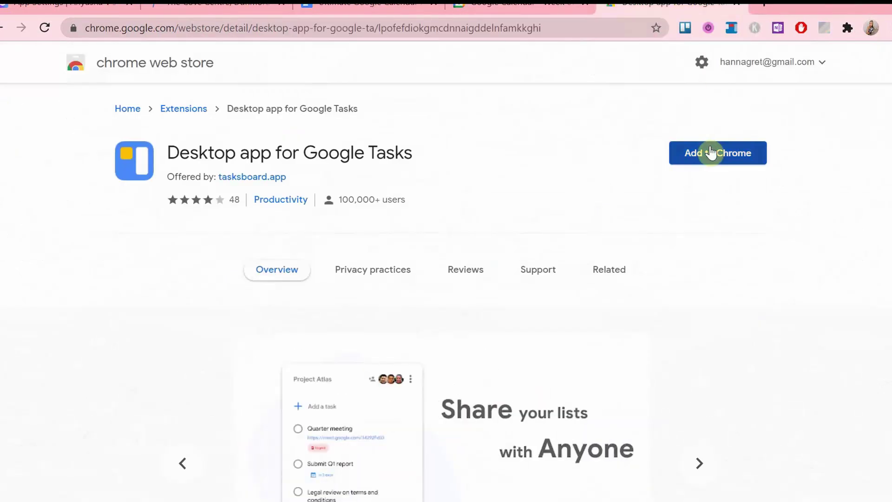
Install TasksBoard and add a 'reply to emails' task from its panel.
{"action": "left_click", "coordinate": [717, 152]}
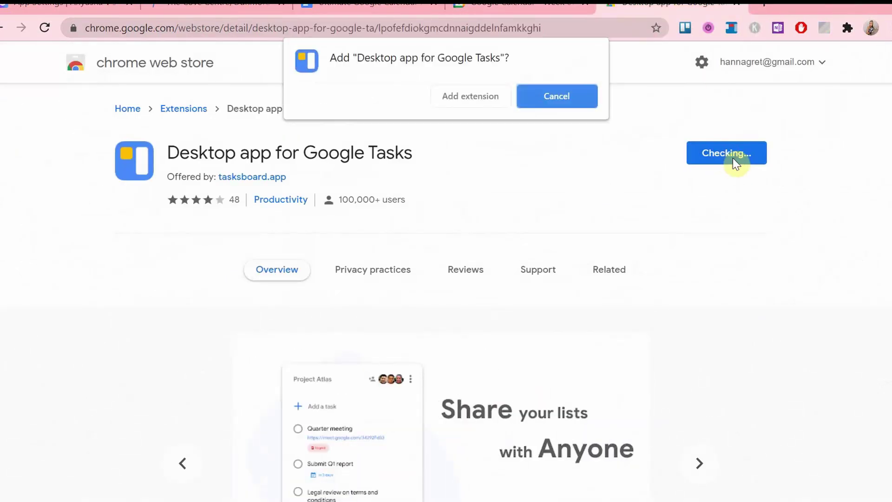
{"action": "left_click", "coordinate": [469, 93]}
{"action": "left_click", "coordinate": [822, 48]}
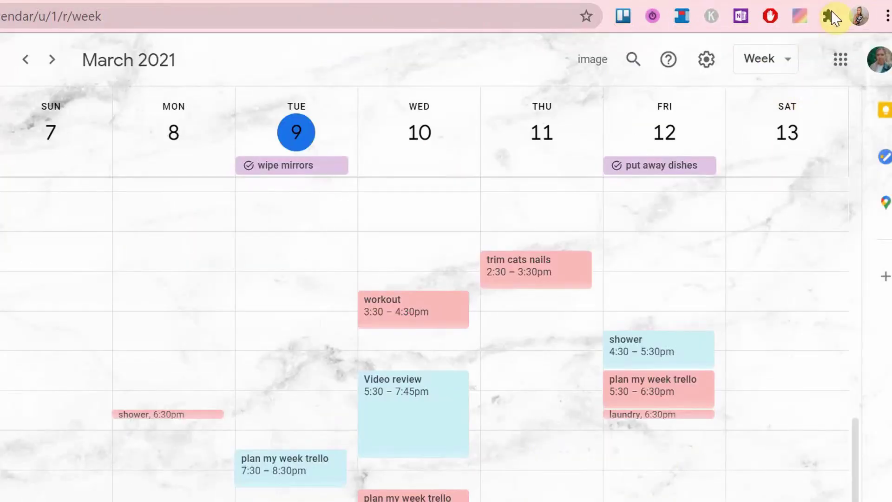
{"action": "left_click", "coordinate": [848, 28]}
{"action": "left_click", "coordinate": [800, 19]}
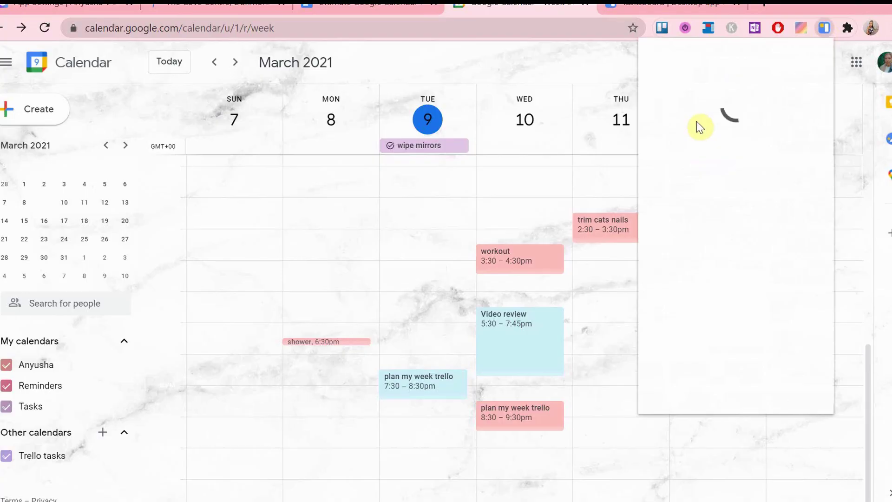
{"action": "left_click", "coordinate": [684, 112]}
{"action": "type", "text": "reply to emails"}
{"action": "key", "text": "Return"}
On the full board, set Comb hair's due date to March 9 (today).
{"action": "left_click", "coordinate": [822, 47]}
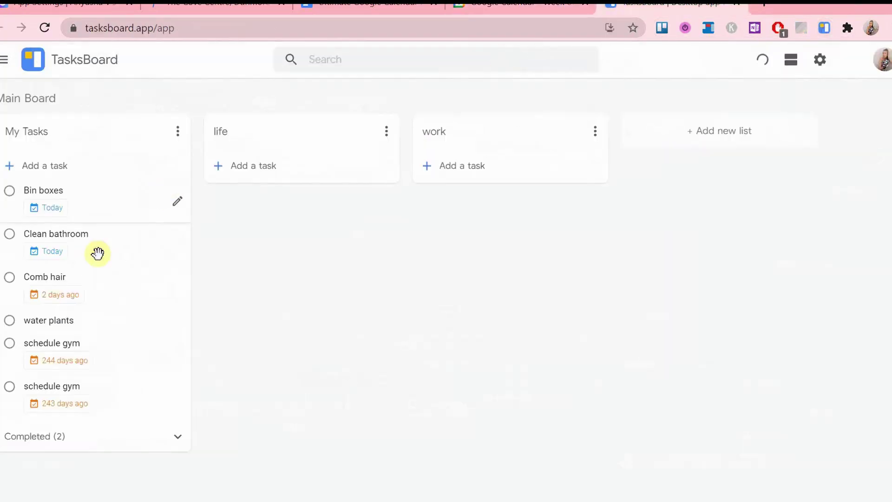
{"action": "left_click", "coordinate": [60, 316]}
{"action": "left_click", "coordinate": [420, 218]}
{"action": "left_click", "coordinate": [551, 348]}
Give the two schedule gym tasks due dates of July 9 and July 10.
{"action": "left_click", "coordinate": [259, 309]}
{"action": "left_click", "coordinate": [61, 382]}
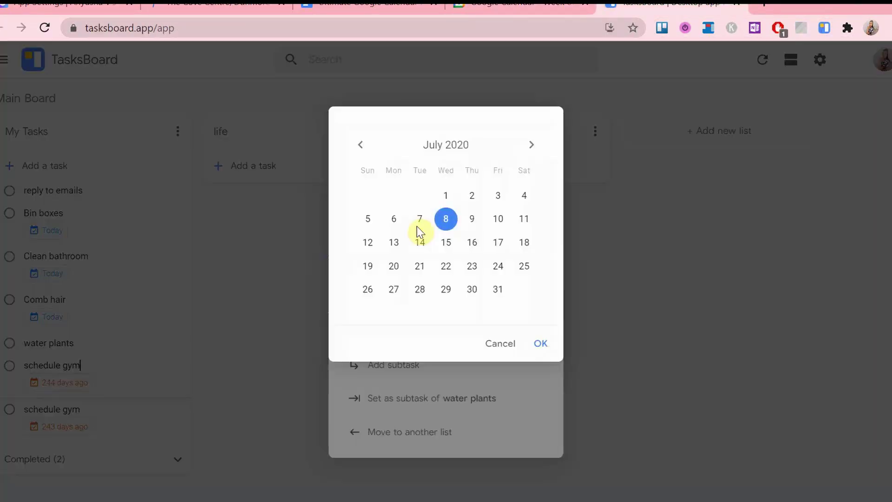
{"action": "left_click", "coordinate": [470, 219]}
{"action": "left_click", "coordinate": [539, 346]}
{"action": "left_click", "coordinate": [27, 436]}
{"action": "left_click", "coordinate": [140, 393]}
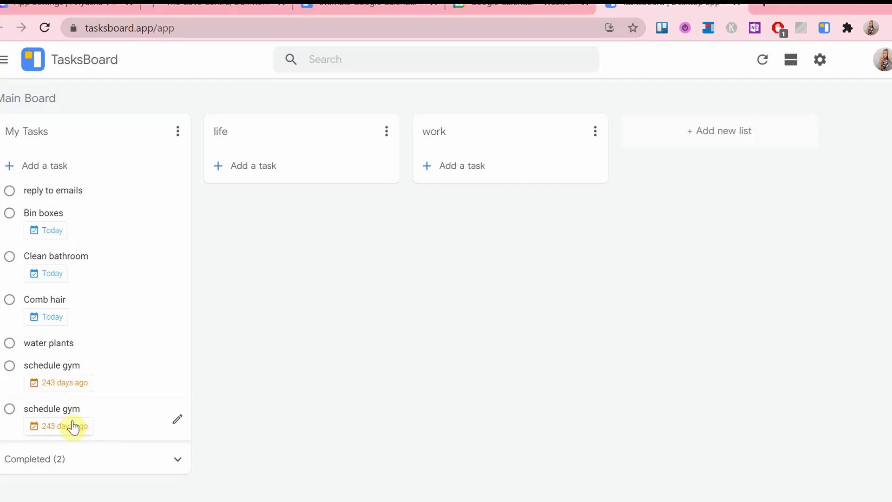
{"action": "left_click", "coordinate": [70, 424]}
{"action": "left_click", "coordinate": [498, 219]}
{"action": "left_click", "coordinate": [541, 346]}
{"action": "left_click", "coordinate": [544, 136]}
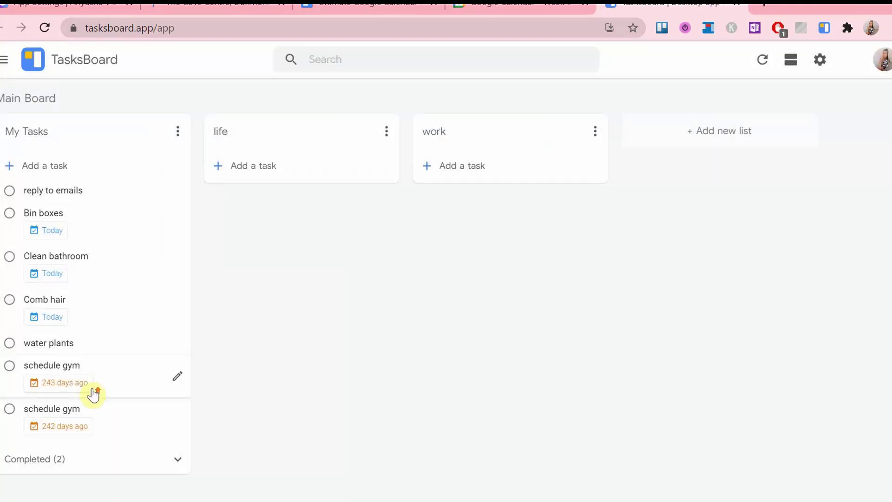
Add a 're-read script' task and create a new list named 'ideas'.
{"action": "left_click", "coordinate": [502, 4]}
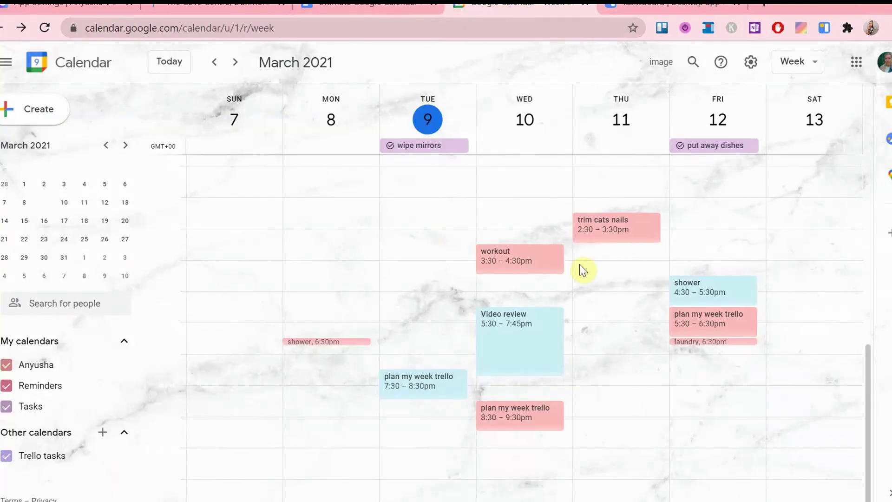
{"action": "left_click", "coordinate": [822, 29]}
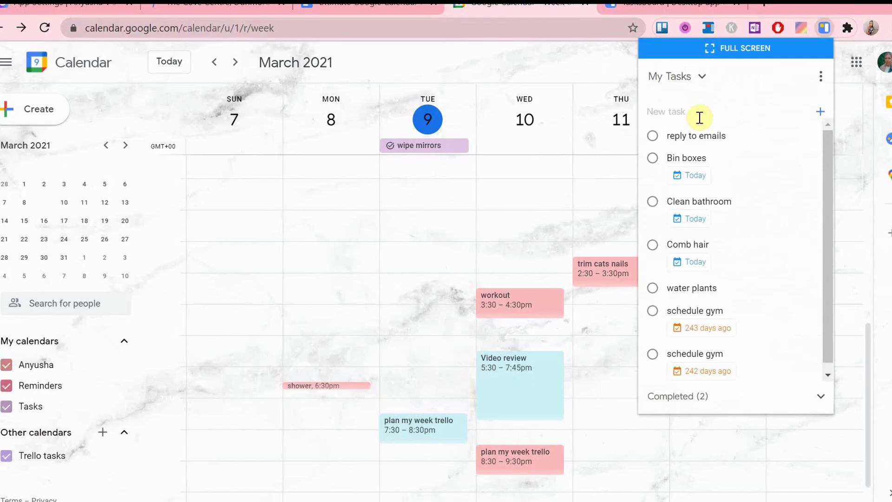
{"action": "type", "text": "re-read script"}
{"action": "key", "text": "Return"}
{"action": "left_click", "coordinate": [802, 46]}
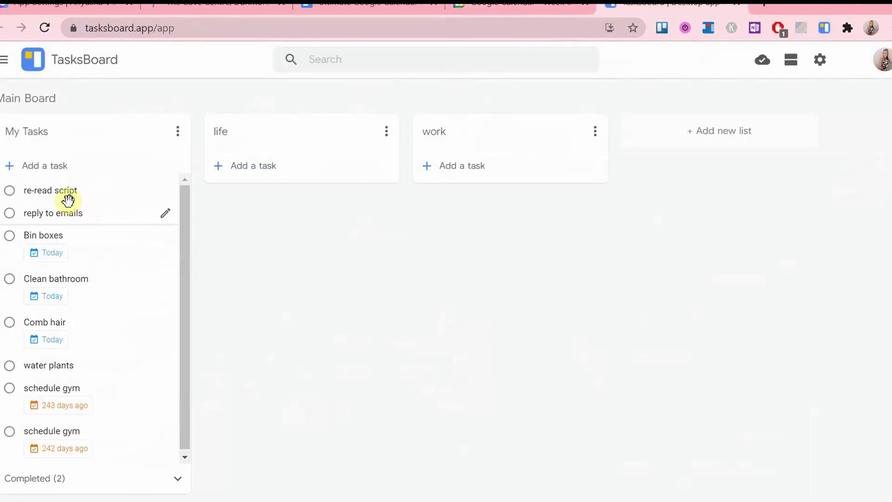
{"action": "left_click", "coordinate": [724, 124]}
{"action": "type", "text": "ideas"}
{"action": "key", "text": "Return"}
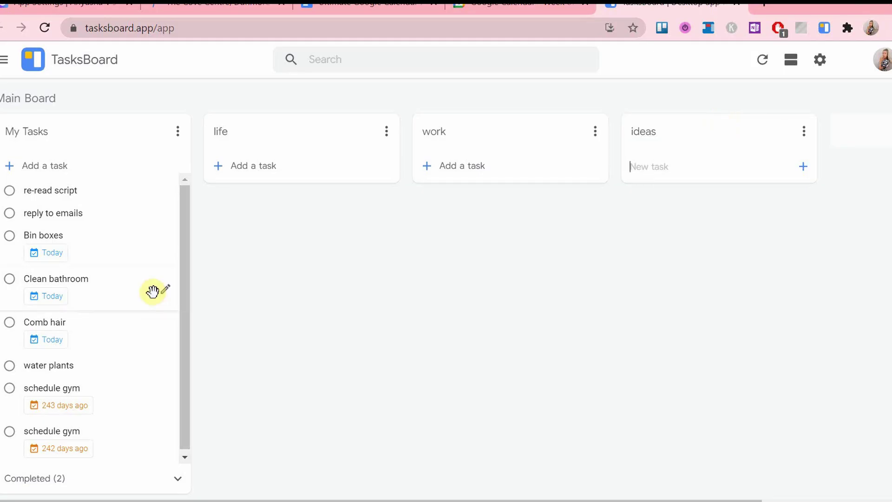
Move re-read script and reply to emails into work, the rest into life; add 'new video idea' to ideas.
{"action": "left_click_drag", "start_coordinate": [79, 191], "coordinate": [496, 201]}
{"action": "left_click_drag", "start_coordinate": [59, 201], "coordinate": [510, 209]}
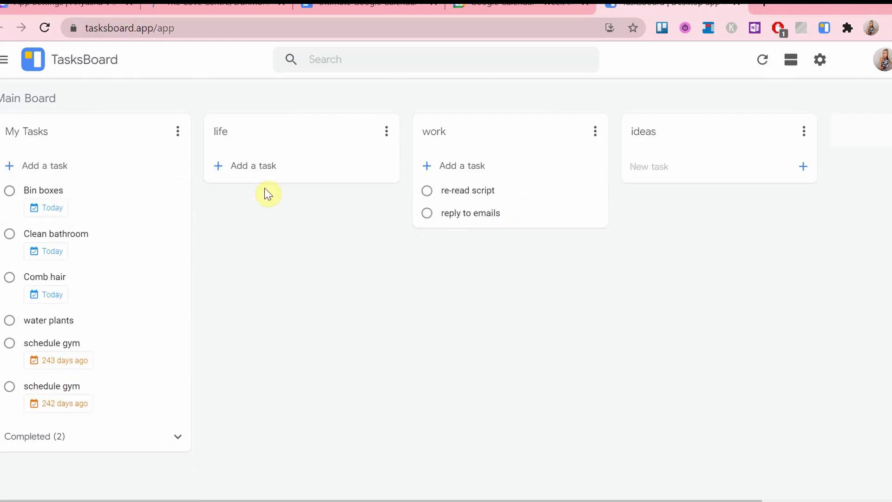
{"action": "left_click_drag", "start_coordinate": [70, 234], "coordinate": [265, 219]}
{"action": "left_click_drag", "start_coordinate": [70, 190], "coordinate": [269, 242]}
{"action": "left_click_drag", "start_coordinate": [49, 208], "coordinate": [260, 234]}
{"action": "left_click_drag", "start_coordinate": [51, 208], "coordinate": [265, 258]}
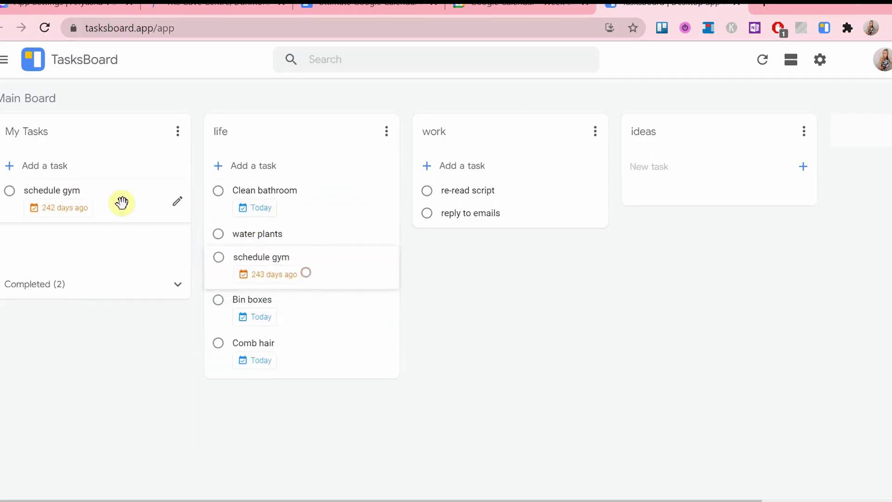
{"action": "left_click_drag", "start_coordinate": [123, 201], "coordinate": [279, 274]}
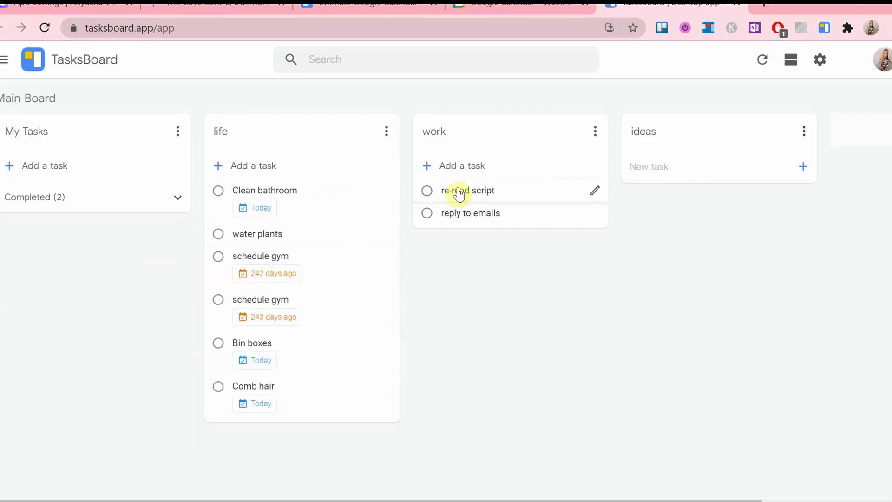
{"action": "left_click", "coordinate": [660, 167]}
{"action": "key", "text": "Return"}
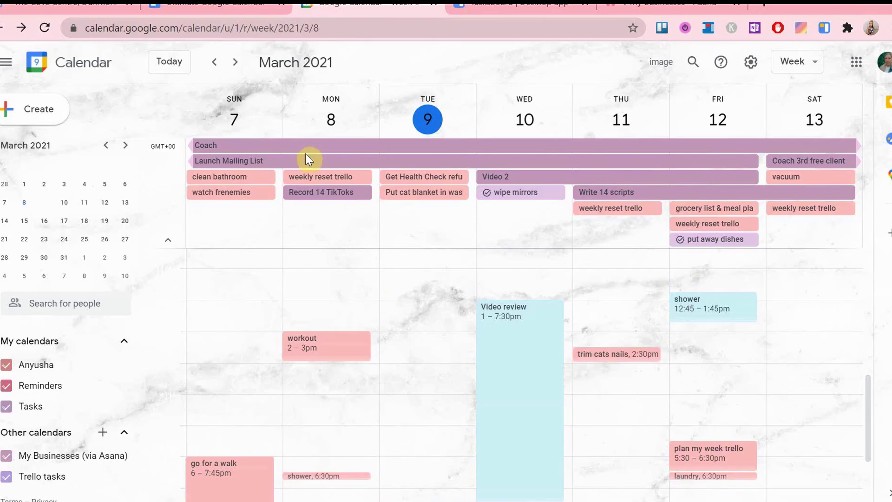
Drag Monday's workout earlier to 12:45–1:45pm.
{"action": "left_click_drag", "start_coordinate": [364, 340], "coordinate": [365, 302]}
{"action": "scroll", "coordinate": [442, 404], "scroll_direction": "down", "scroll_amount": 2}
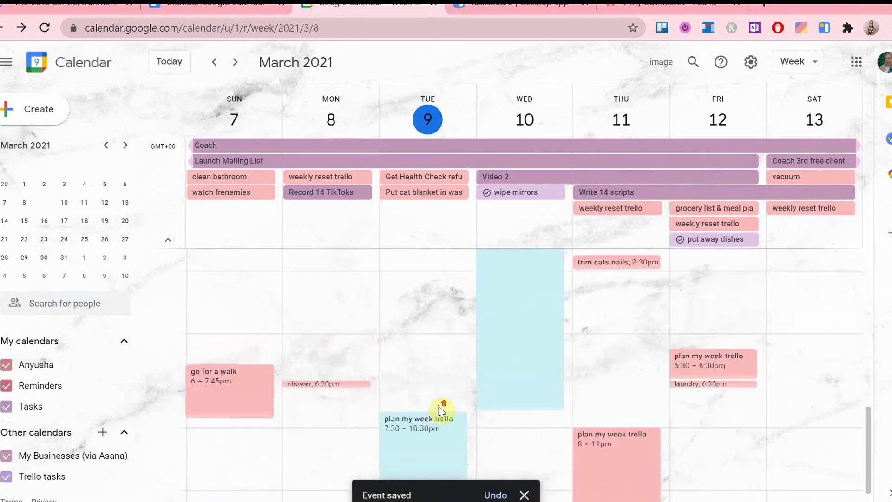
Make Thursday's weekly reset trello a timed 10am event, then go to the previous week.
{"action": "scroll", "coordinate": [442, 405], "scroll_direction": "up", "scroll_amount": 3}
{"action": "double_click", "coordinate": [589, 209]}
{"action": "left_click", "coordinate": [29, 136]}
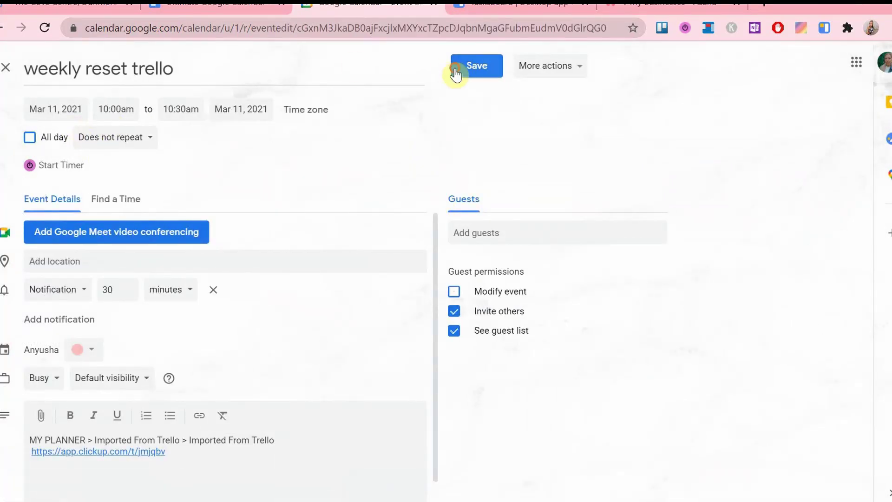
{"action": "left_click", "coordinate": [460, 68]}
{"action": "scroll", "coordinate": [411, 302], "scroll_direction": "up", "scroll_amount": 5}
{"action": "left_click_drag", "start_coordinate": [476, 190], "coordinate": [493, 211]}
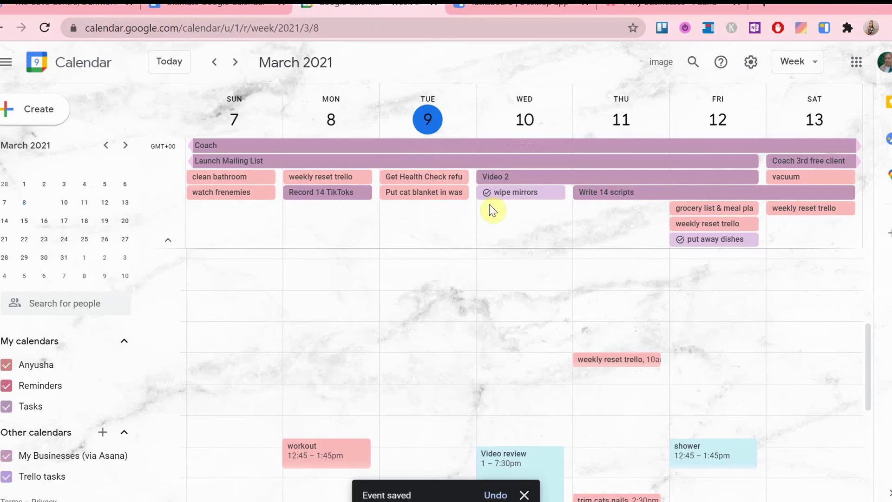
{"action": "left_click", "coordinate": [215, 62]}
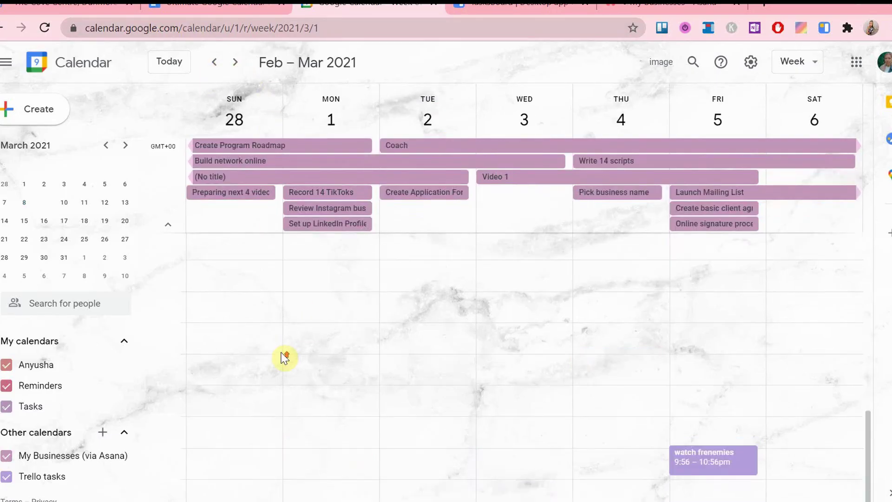